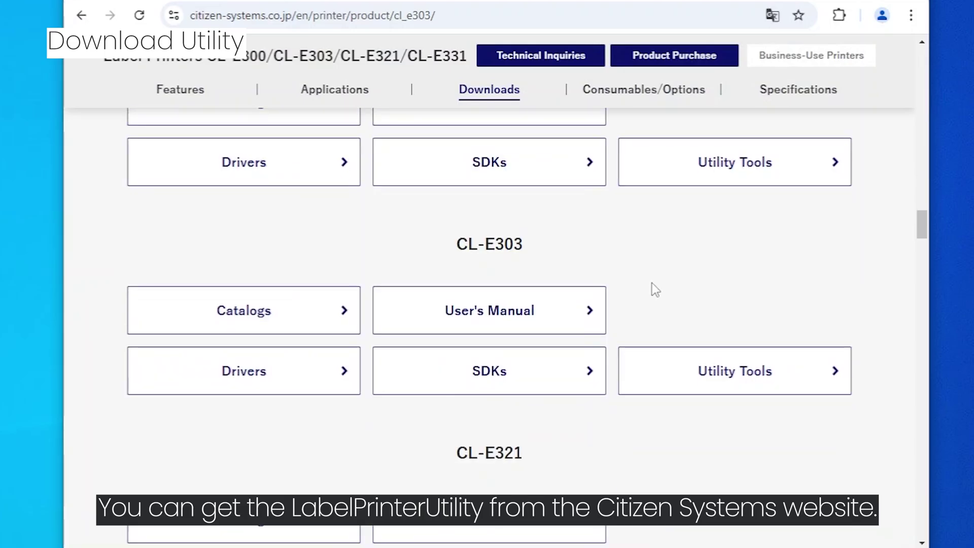
# Open the CL-E303 utility tools page, review the software licensing agreement, and agree to it to download Label Printer Utility for Windows.
pyautogui.click(745, 361)
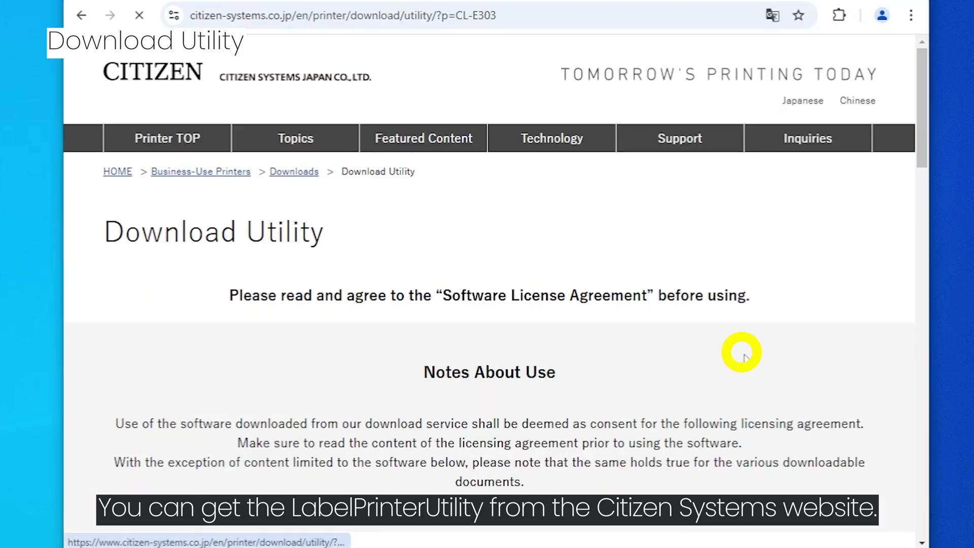
pyautogui.scroll(-10, 854, 319)
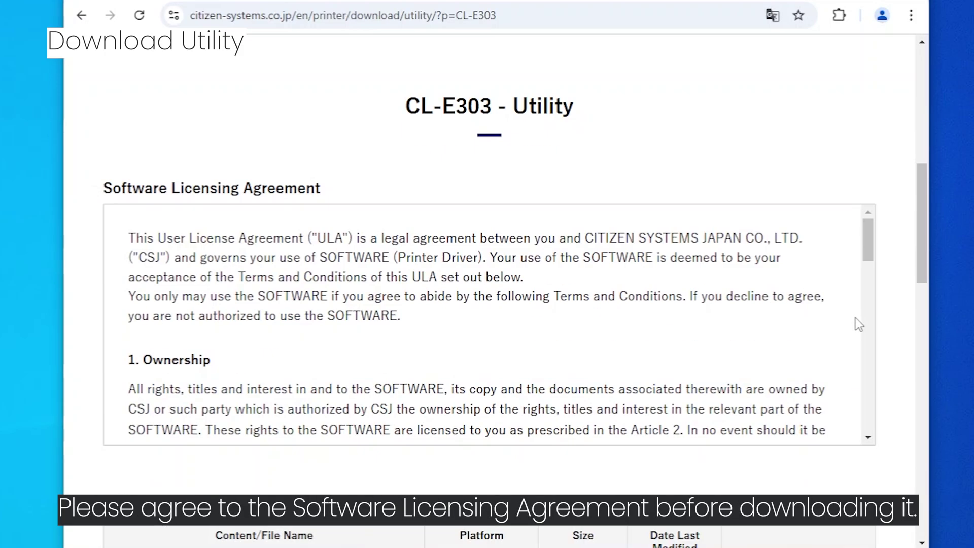
pyautogui.scroll(-3, 605, 301)
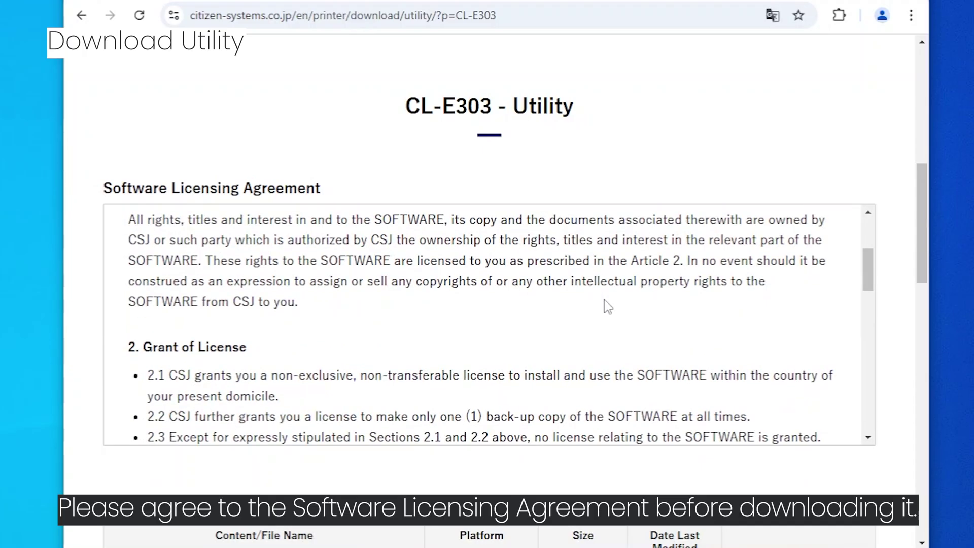
pyautogui.scroll(-2, 605, 301)
pyautogui.scroll(-5, 605, 300)
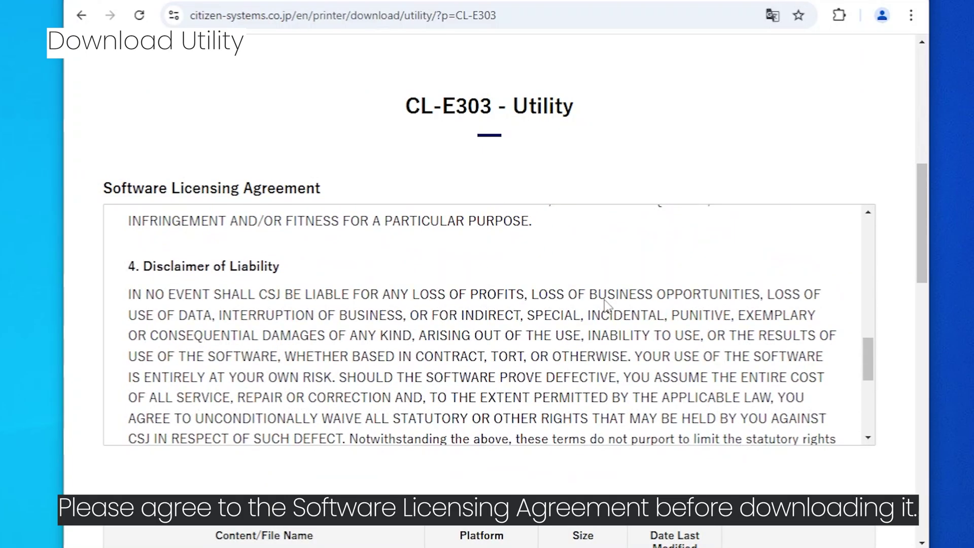
pyautogui.scroll(-5, 605, 301)
pyautogui.scroll(-1, 605, 300)
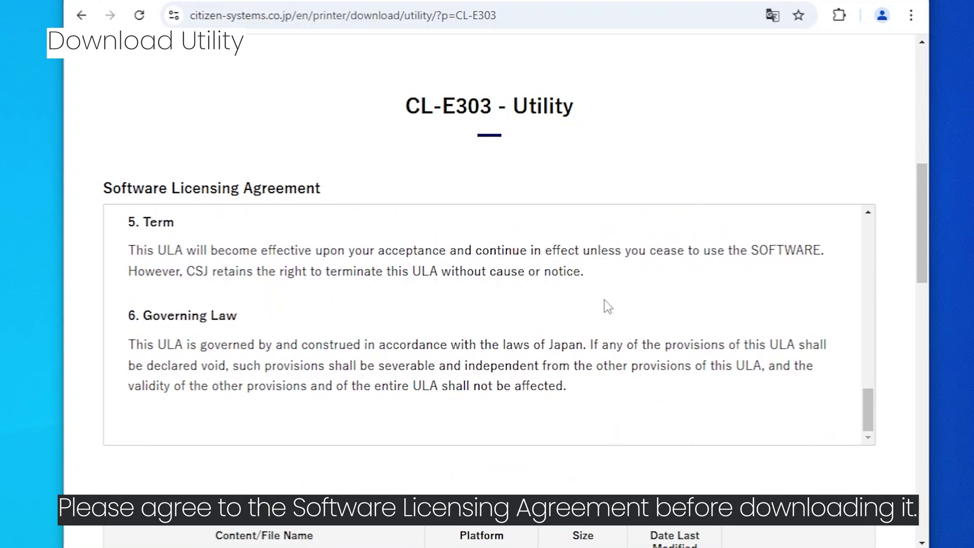
pyautogui.scroll(-5, 899, 389)
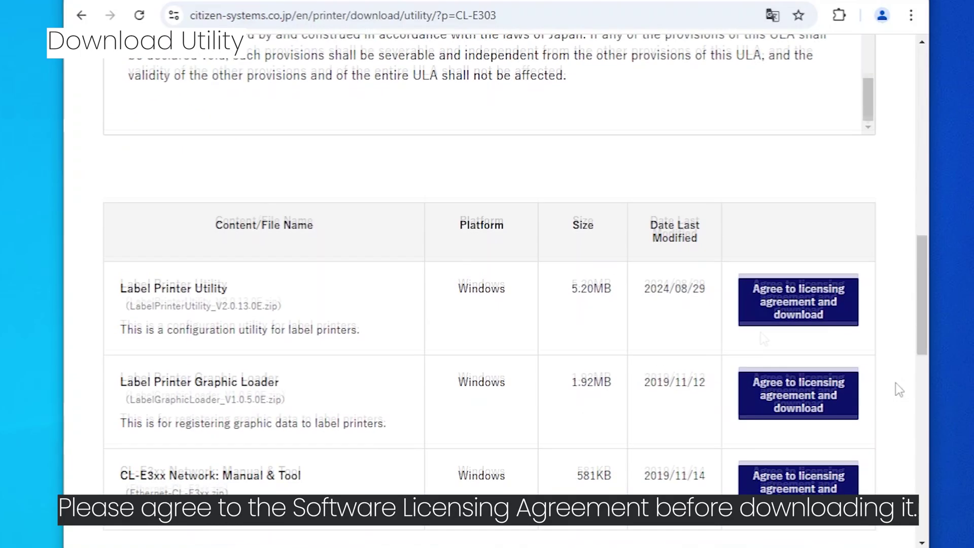
pyautogui.click(789, 312)
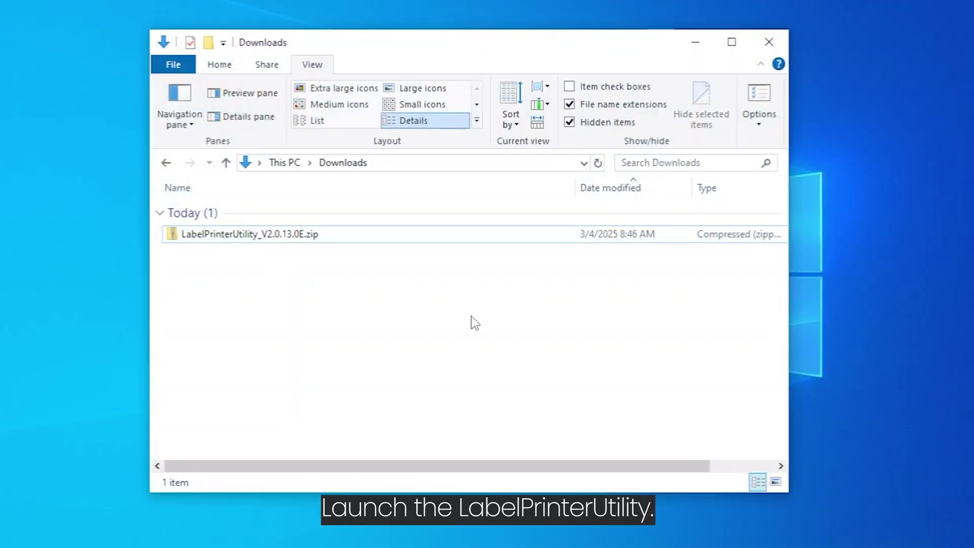
# Extract LabelPrinterUtility_V2.0.13.0E.zip into its default folder in Downloads and run the extracted LabelPrinterUtility.exe.
pyautogui.click(327, 234)
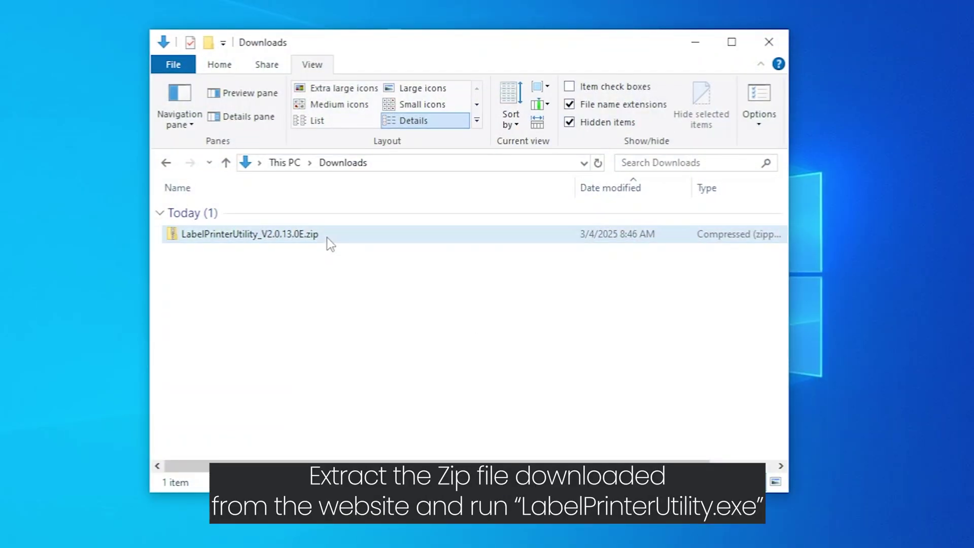
pyautogui.rightClick(327, 236)
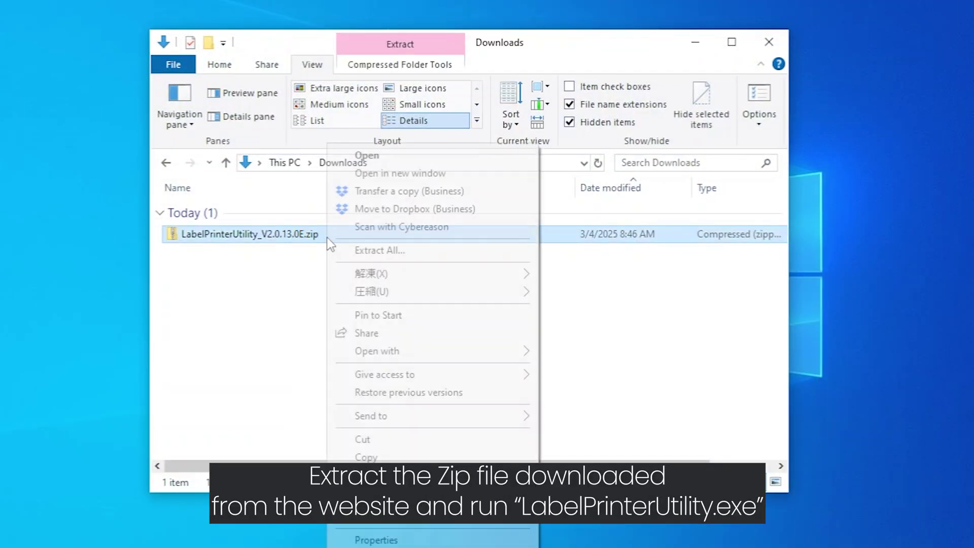
pyautogui.click(371, 251)
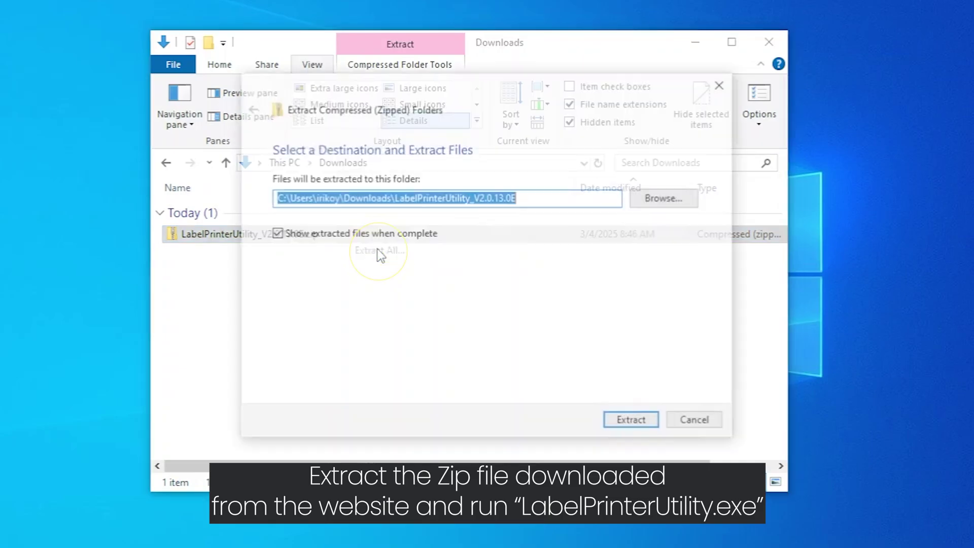
pyautogui.click(632, 423)
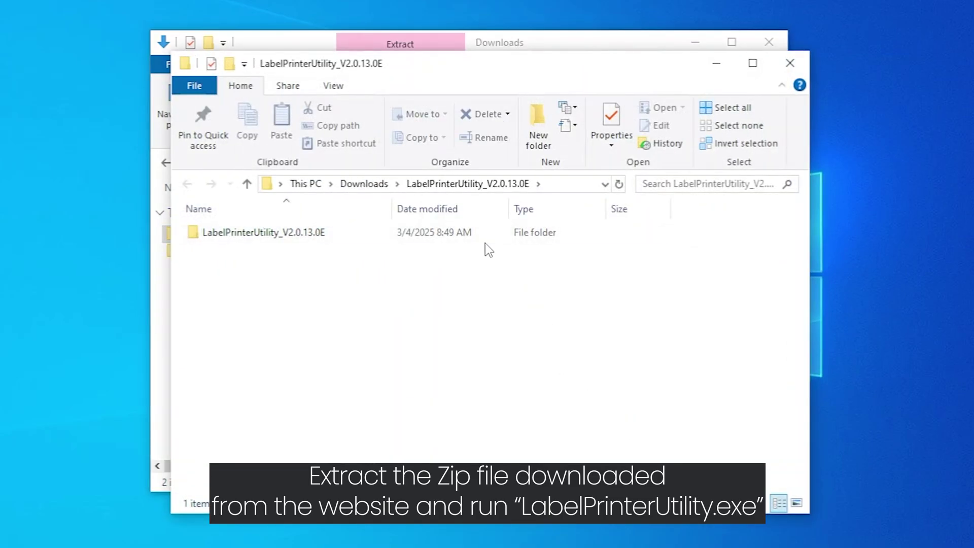
pyautogui.doubleClick(482, 236)
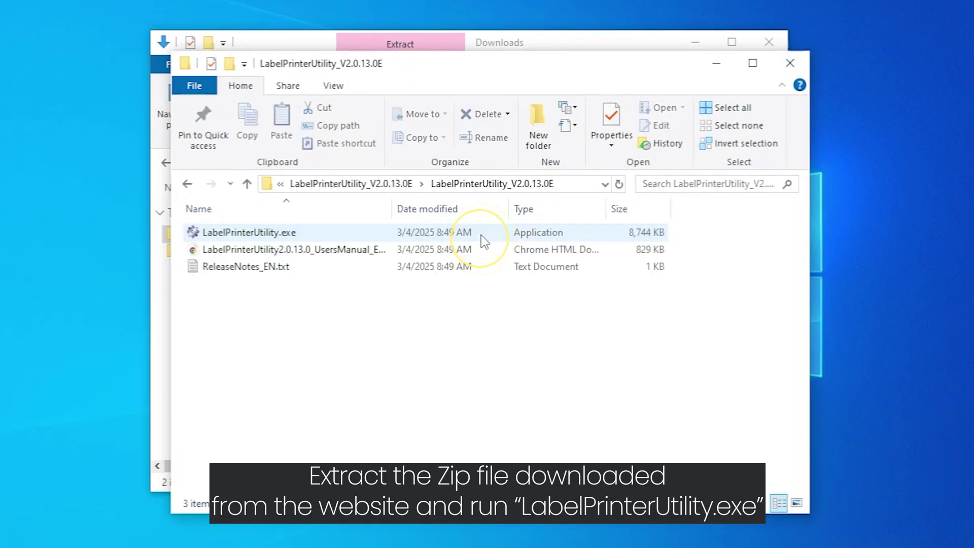
pyautogui.doubleClick(294, 235)
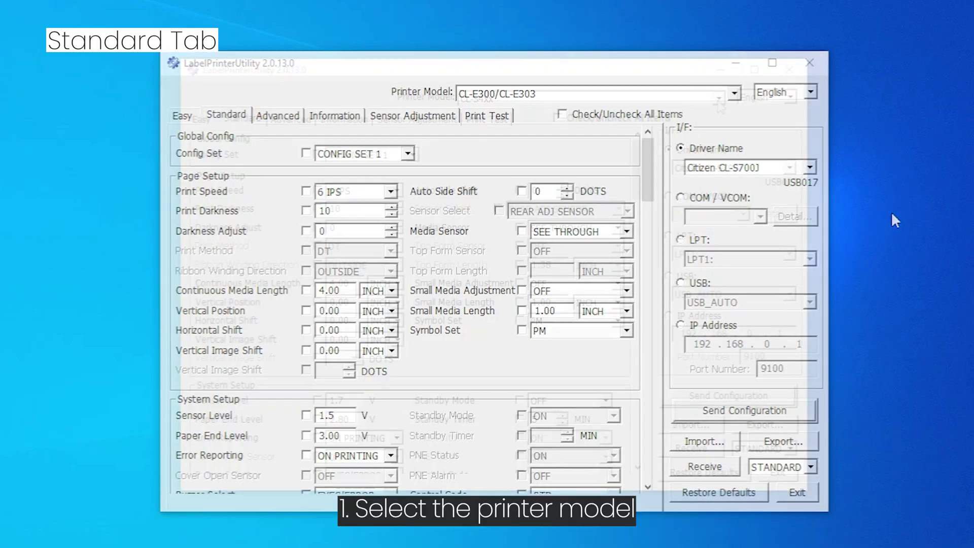
# Choose CL-E300/CL-E303 as the printer model and USB as the connection interface.
pyautogui.click(720, 98)
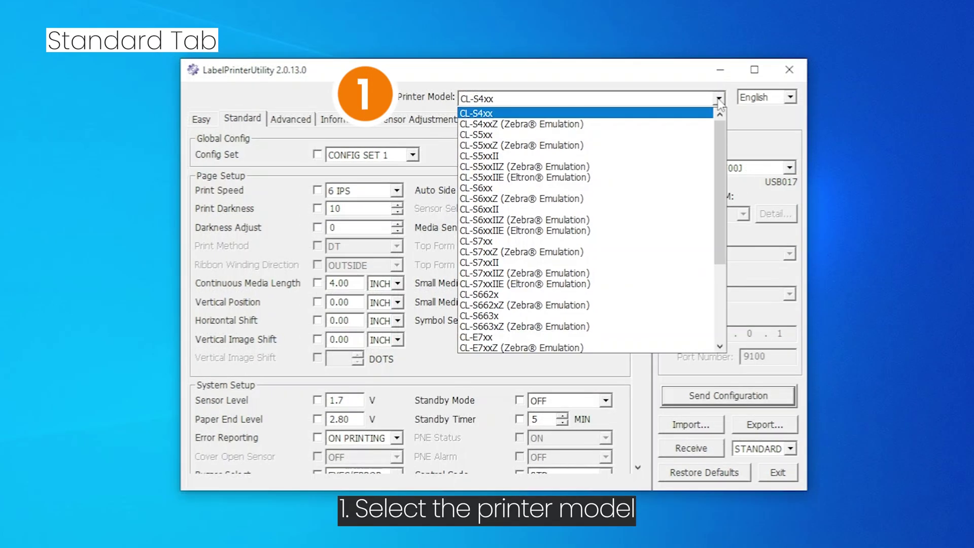
pyautogui.scroll(-4, 667, 224)
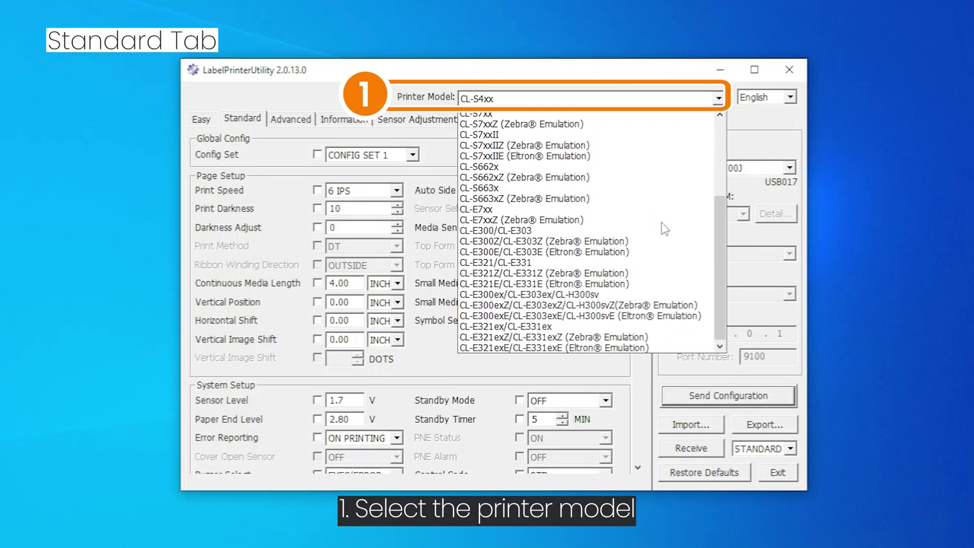
pyautogui.click(572, 231)
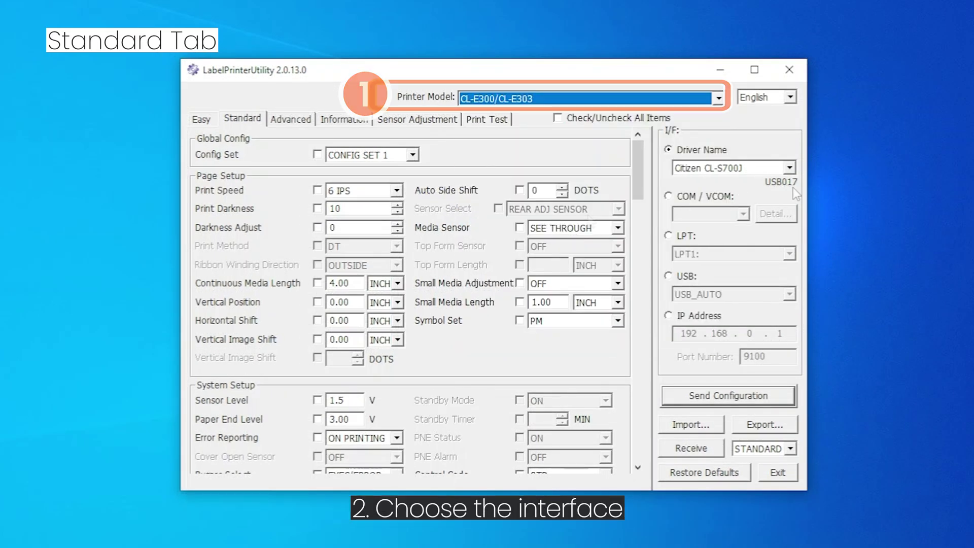
pyautogui.click(674, 276)
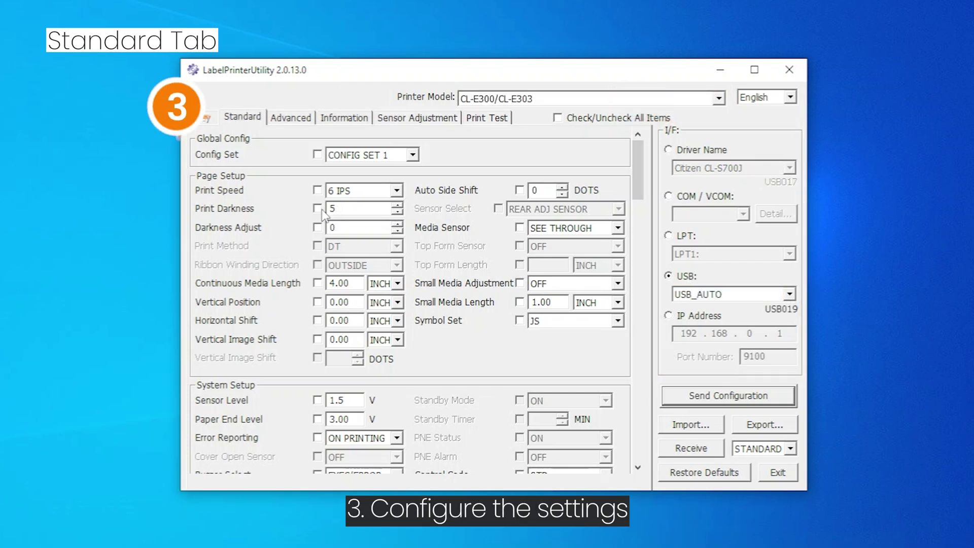
# Set the print darkness to 15 and send the configuration to the printer.
pyautogui.click(397, 206)
pyautogui.click(398, 206)
pyautogui.click(398, 205)
pyautogui.click(398, 205)
pyautogui.click(398, 205)
pyautogui.click(398, 206)
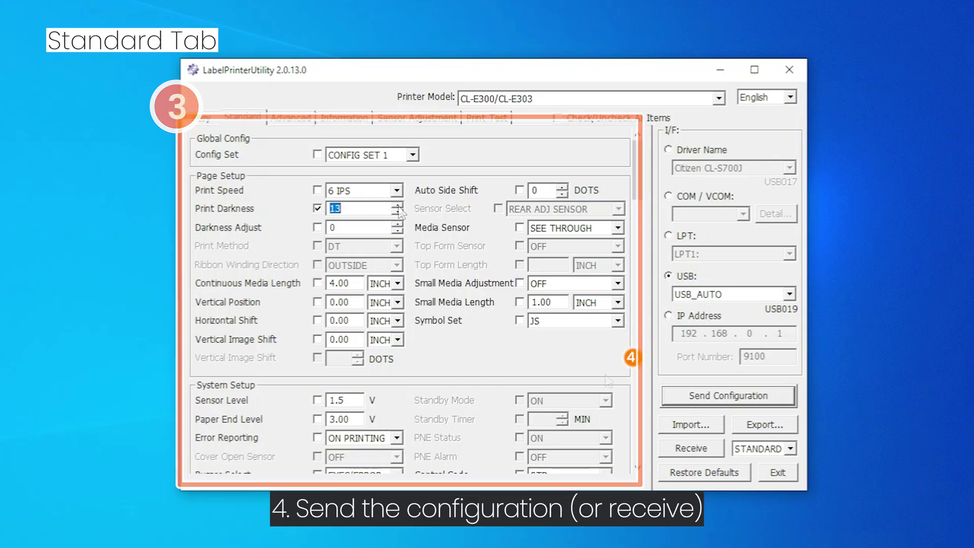
pyautogui.click(778, 401)
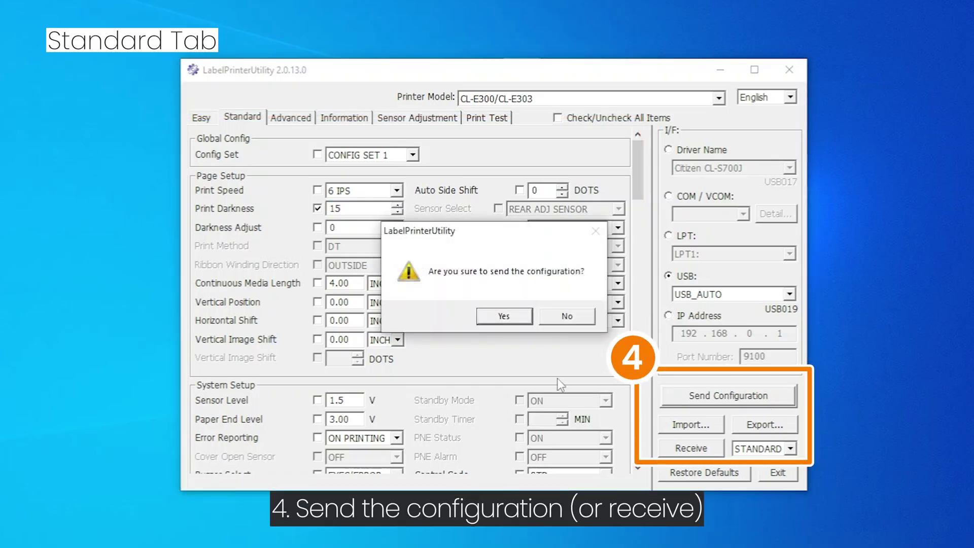
pyautogui.click(504, 317)
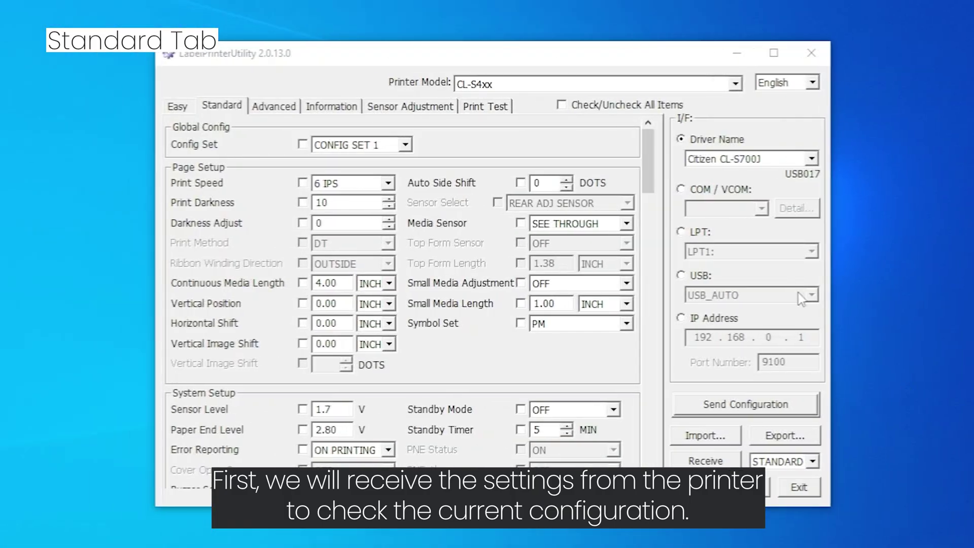
# Select CL-E300/CL-E303 as the printer model.
pyautogui.click(736, 84)
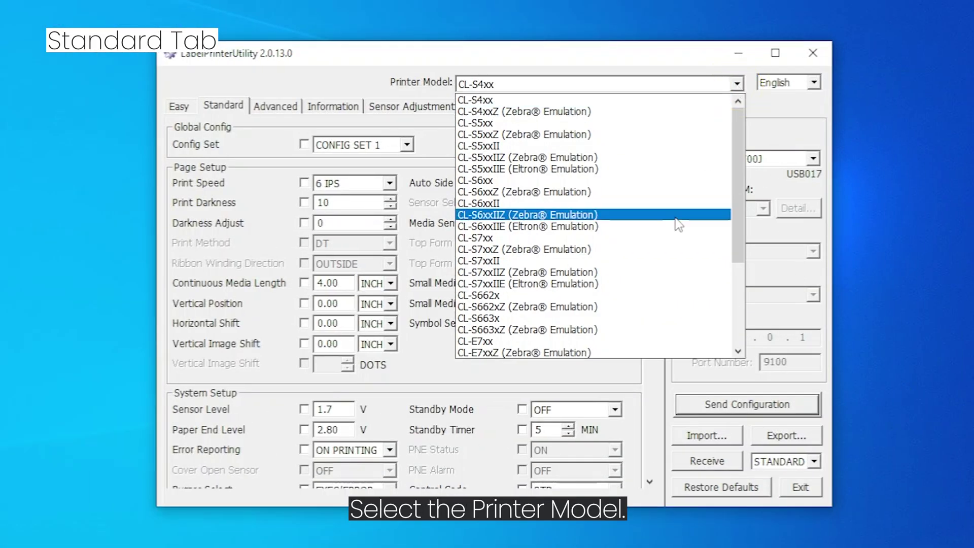
pyautogui.scroll(-6, 676, 221)
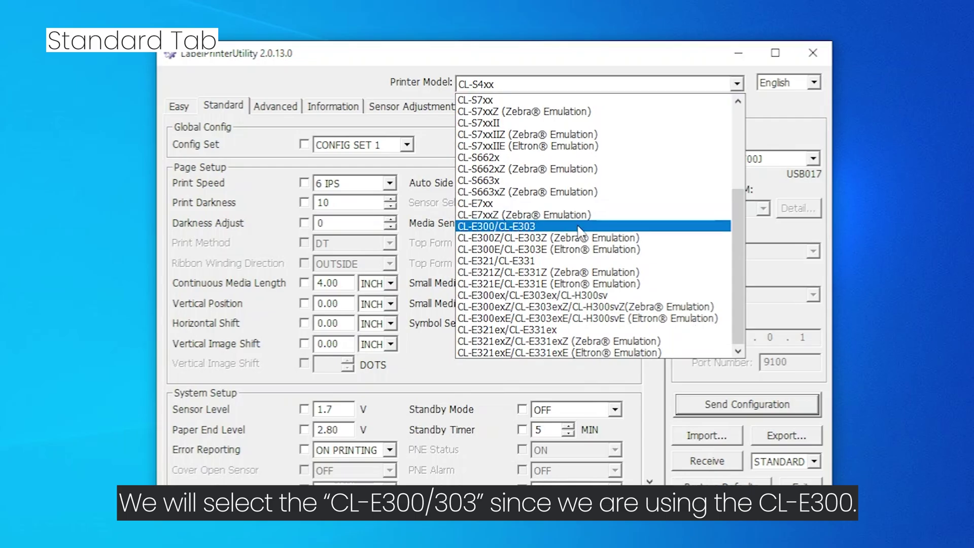
pyautogui.click(640, 224)
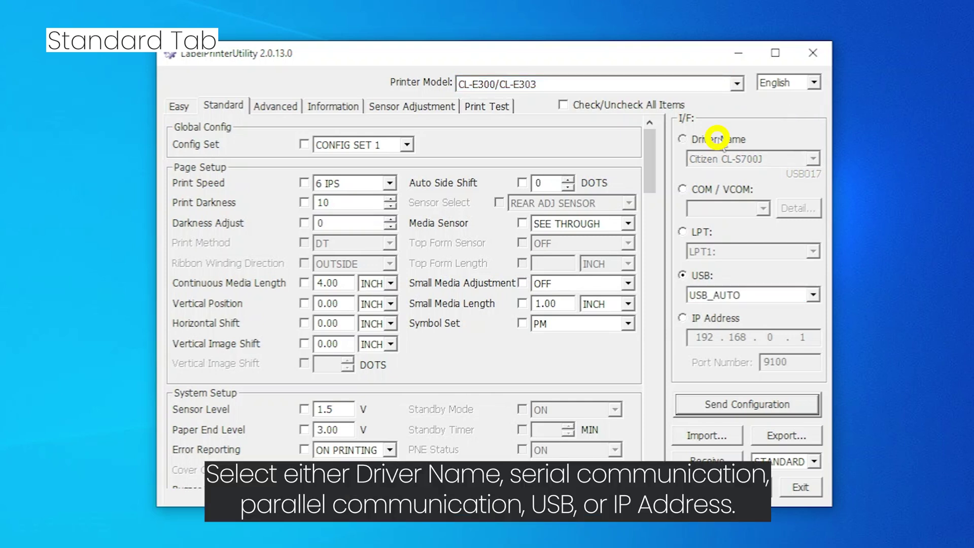
# Try the alternative connection interfaces: Driver Name, COM / VCOM, LPT and IP Address.
pyautogui.click(754, 158)
pyautogui.click(706, 189)
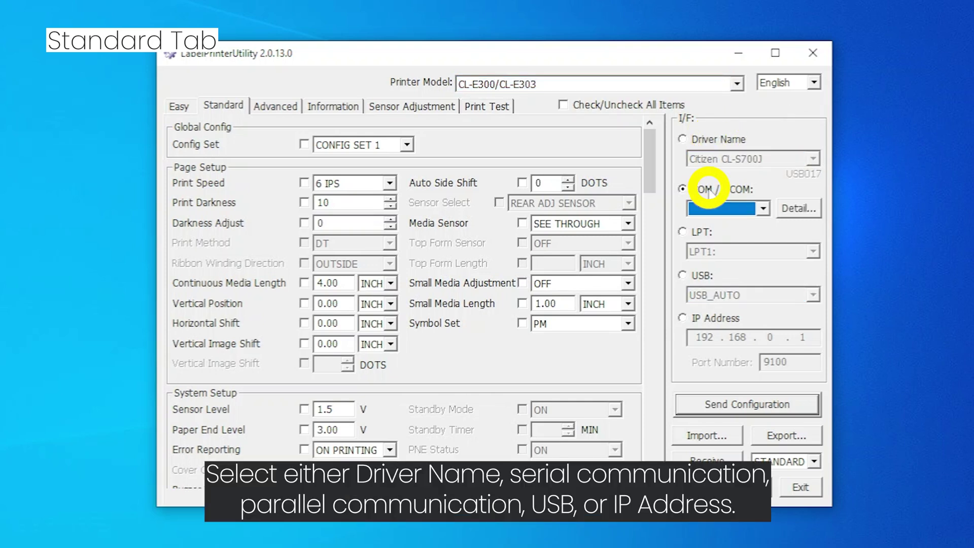
pyautogui.click(708, 231)
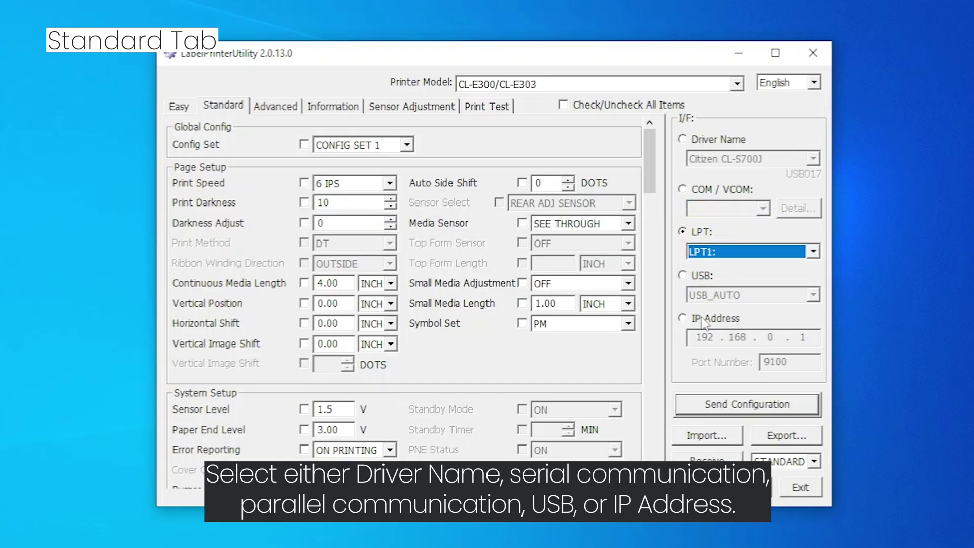
pyautogui.click(725, 318)
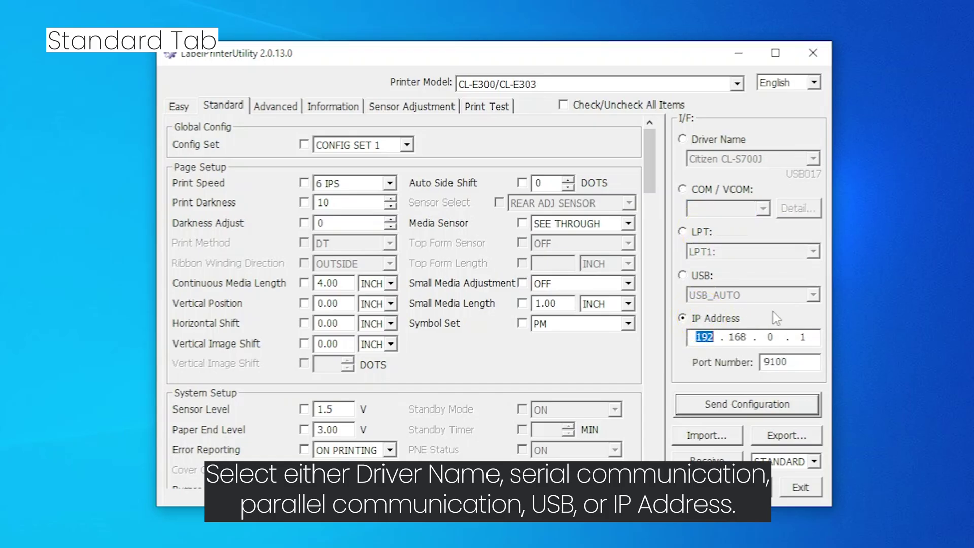
# Select USB as the connection interface with USB_AUTO as its port.
pyautogui.click(702, 276)
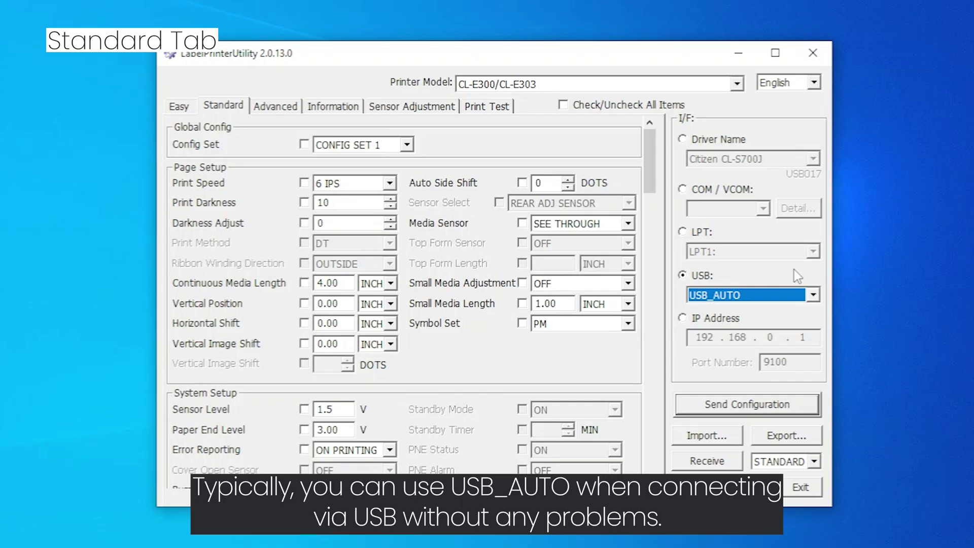
pyautogui.click(813, 294)
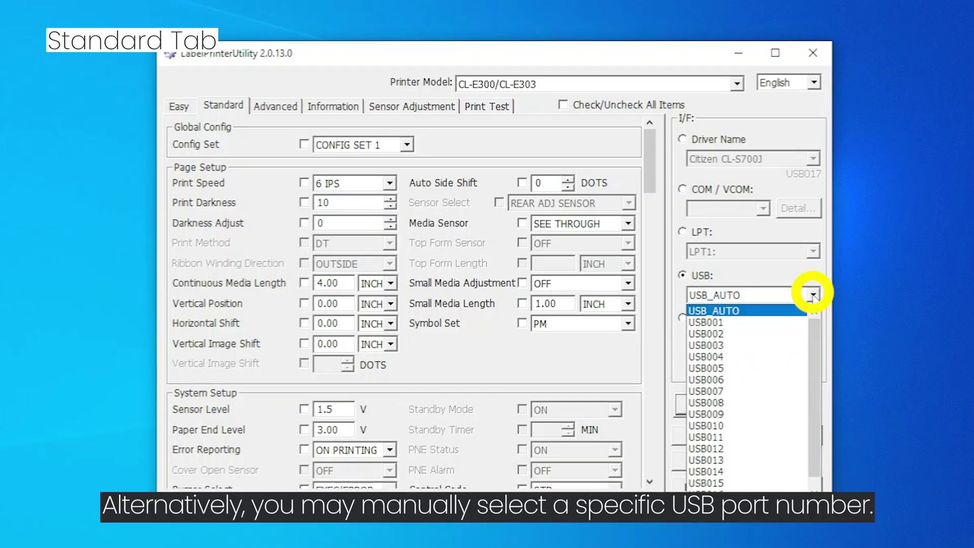
pyautogui.click(769, 312)
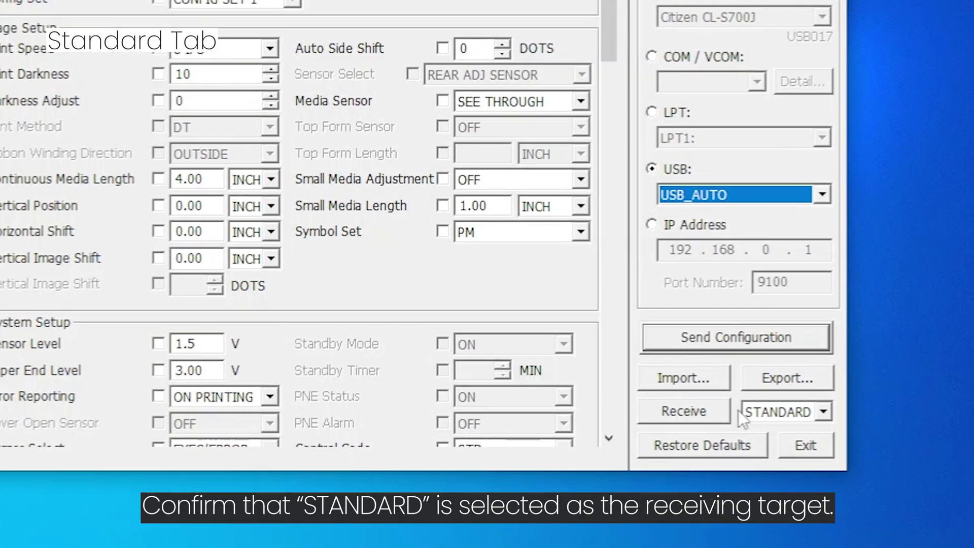
# Receive the current configuration from the printer with STANDARD as the receiving target.
pyautogui.click(825, 410)
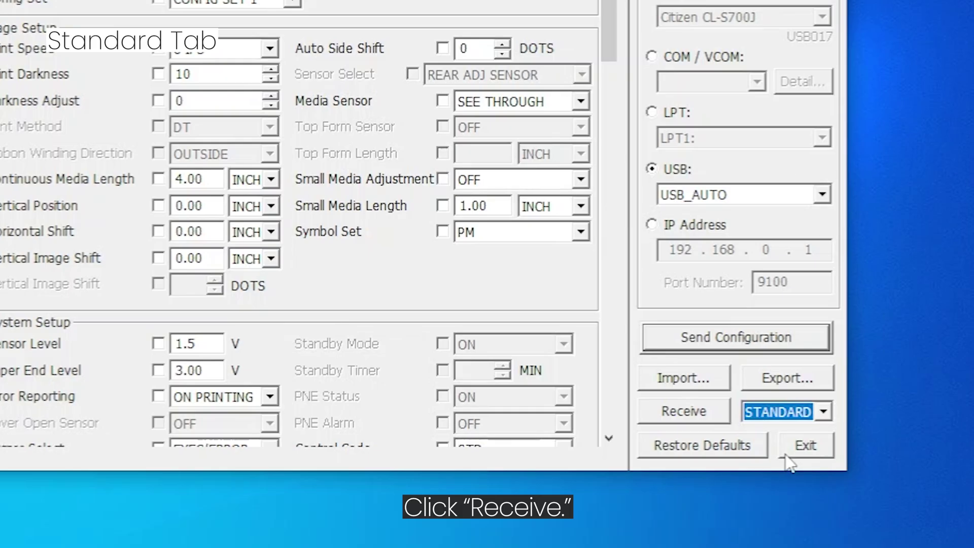
pyautogui.click(693, 412)
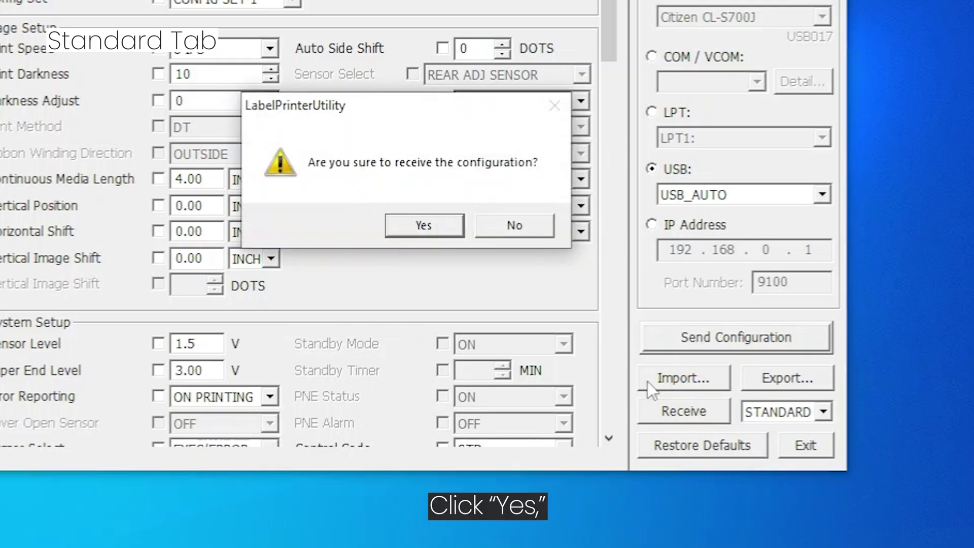
pyautogui.click(425, 226)
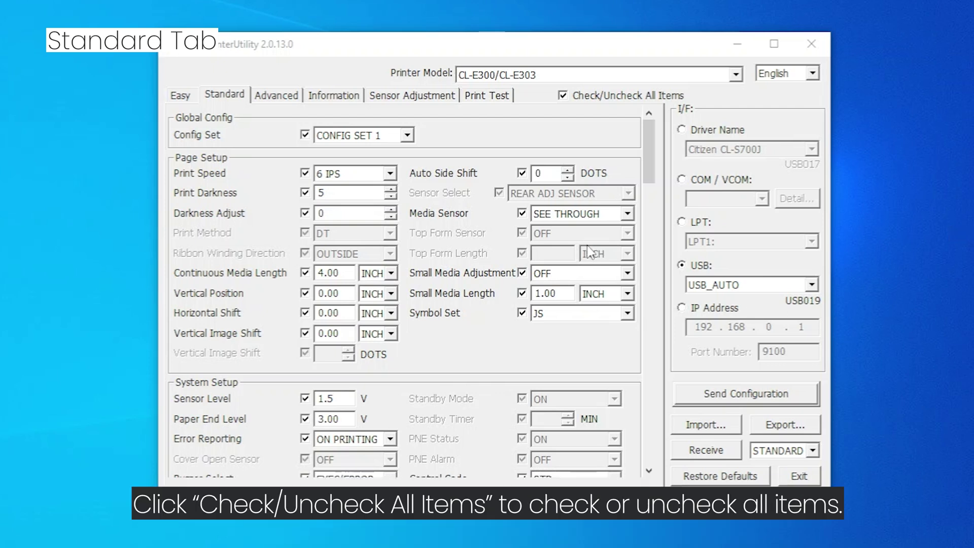
# Uncheck all configuration items, then mark only Print Darkness for sending and set it to 15.
pyautogui.click(562, 97)
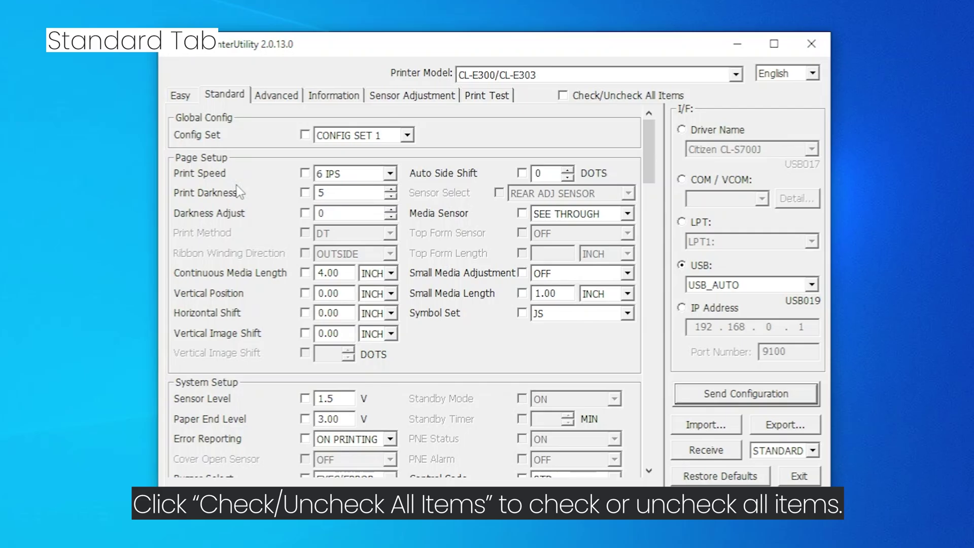
pyautogui.click(304, 193)
pyautogui.doubleClick(391, 191)
pyautogui.doubleClick(391, 190)
pyautogui.doubleClick(391, 190)
pyautogui.doubleClick(390, 190)
pyautogui.doubleClick(391, 191)
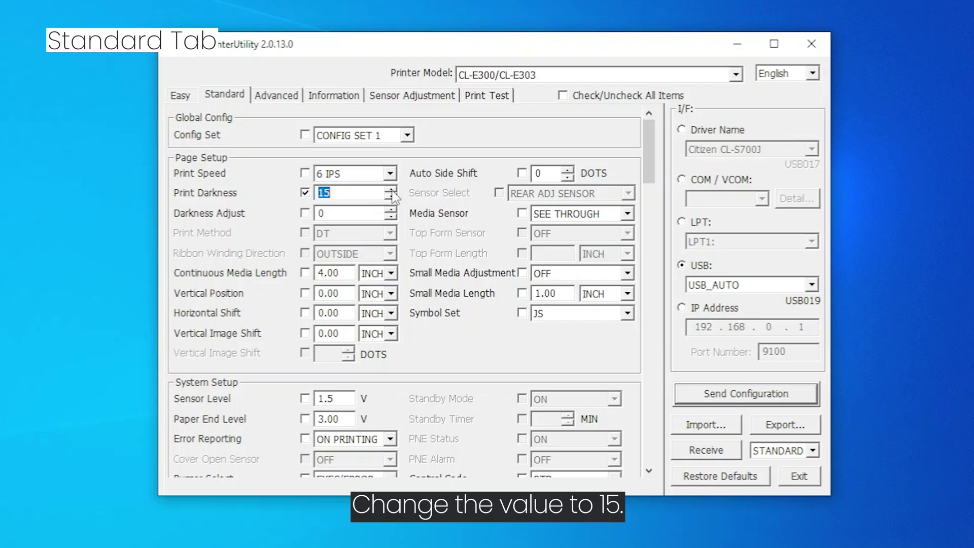
# Send the marked configuration to the printer and restore the utility's settings to their factory defaults.
pyautogui.click(710, 400)
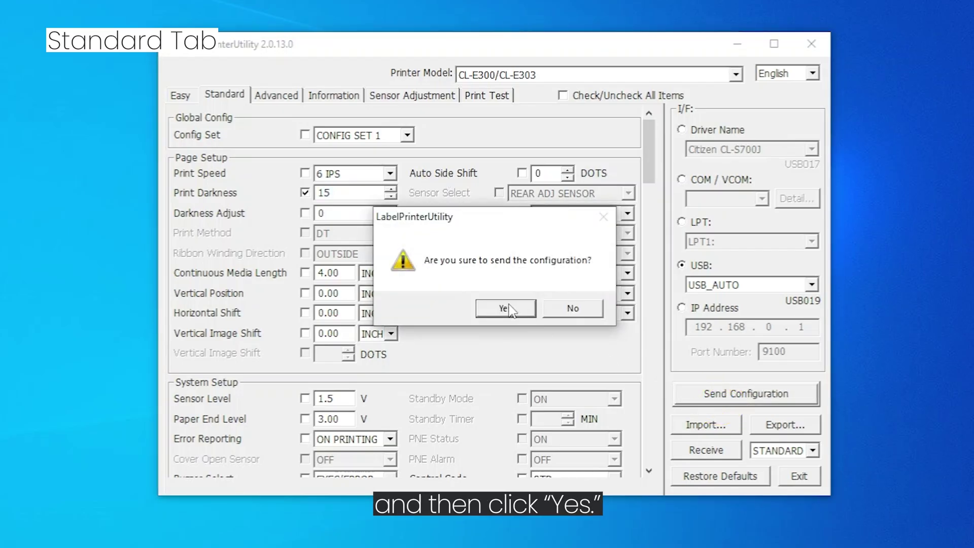
pyautogui.click(508, 309)
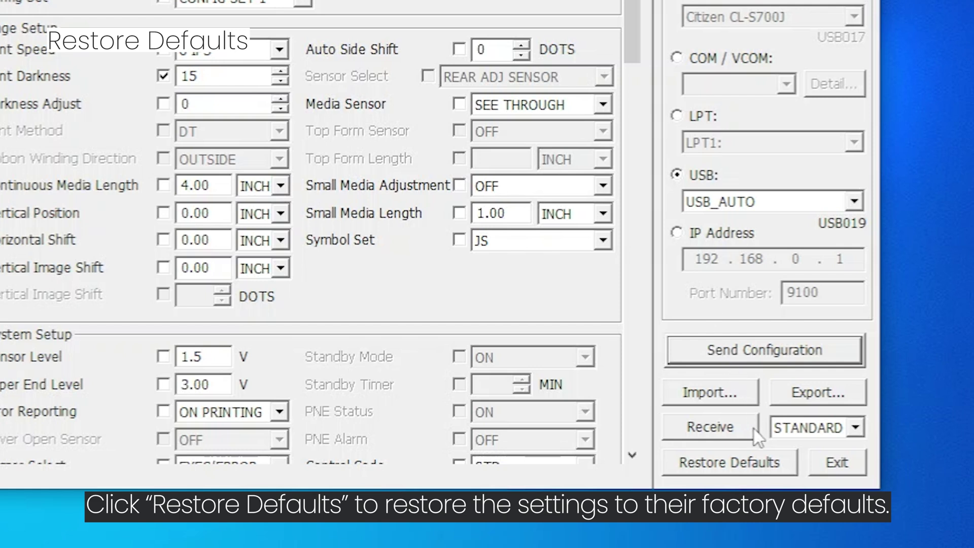
pyautogui.click(760, 469)
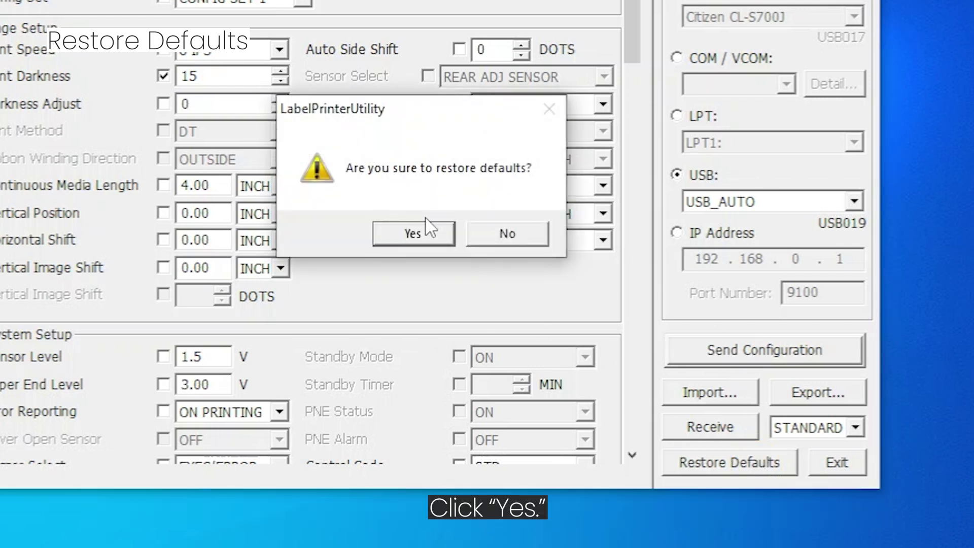
pyautogui.click(424, 225)
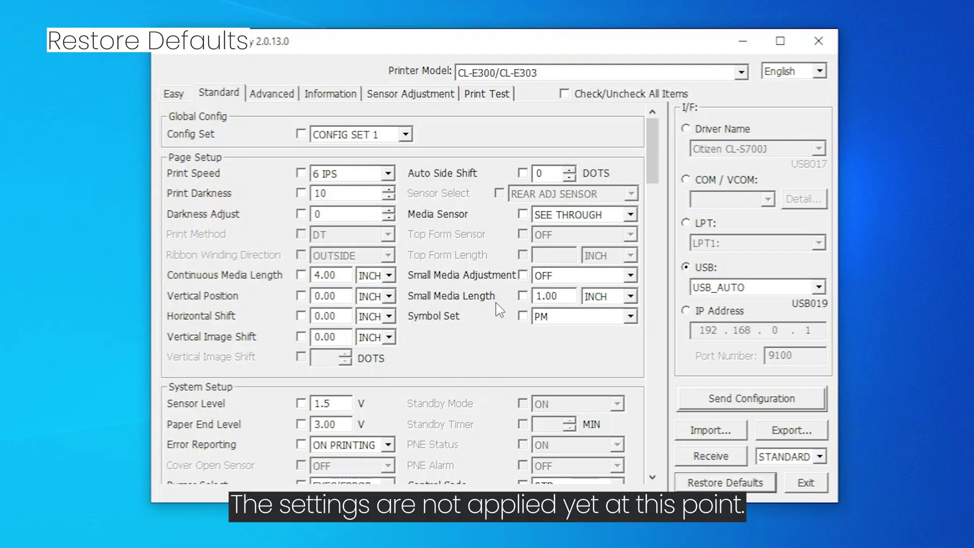
# Mark Print Speed, Print Darkness and Media Sensor for sending and send these default values to the printer.
pyautogui.click(301, 174)
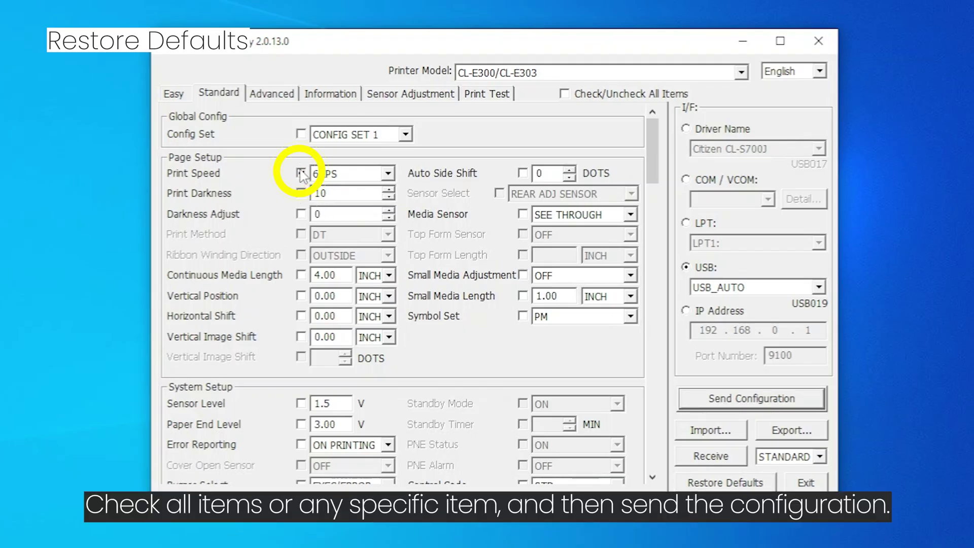
pyautogui.click(301, 192)
pyautogui.click(523, 215)
pyautogui.click(776, 400)
pyautogui.click(506, 310)
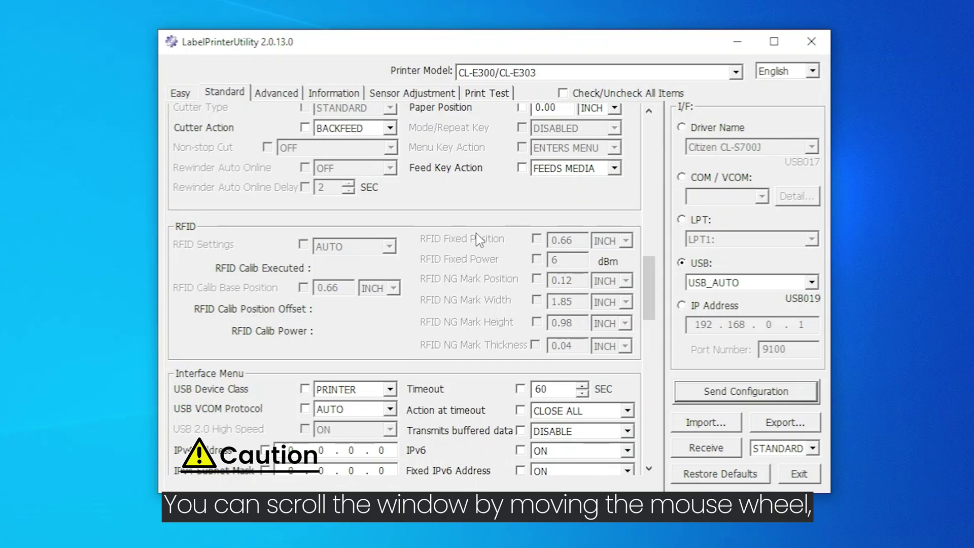
# Look through the Standard configuration items from Page Setup down to the Option Interface Menu.
pyautogui.scroll(-15, 475, 233)
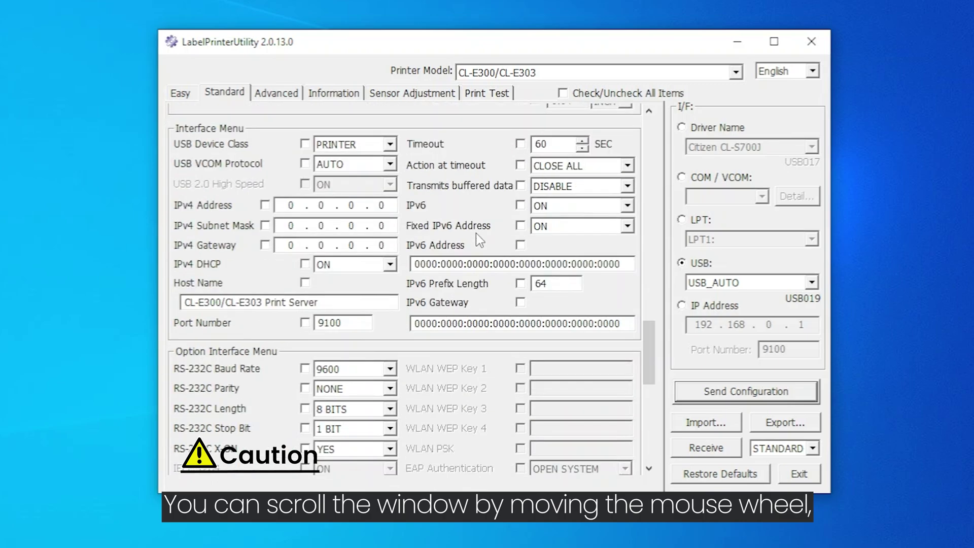
pyautogui.scroll(10, 475, 233)
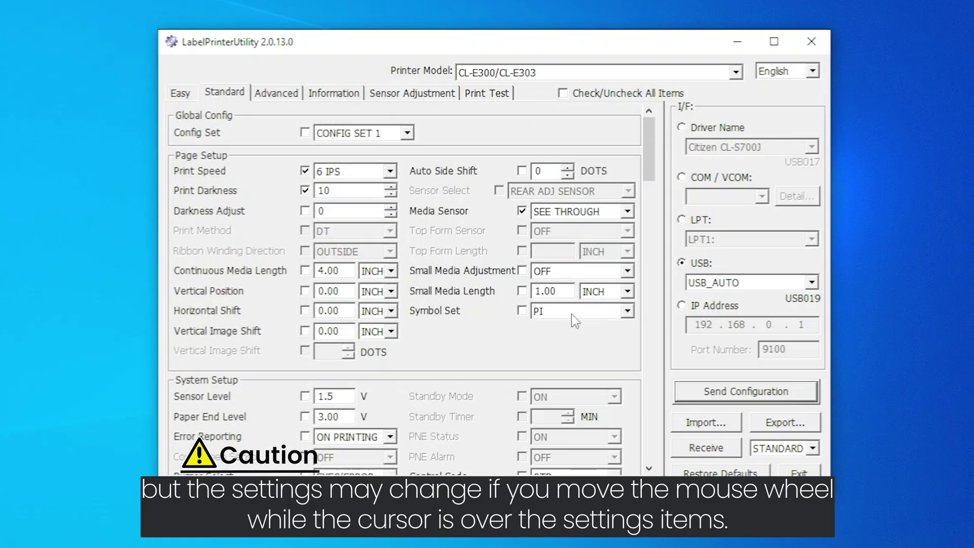
pyautogui.scroll(-2, 571, 314)
pyautogui.scroll(-1, 571, 271)
pyautogui.scroll(-1, 569, 208)
pyautogui.scroll(1, 569, 207)
pyautogui.scroll(-1, 507, 253)
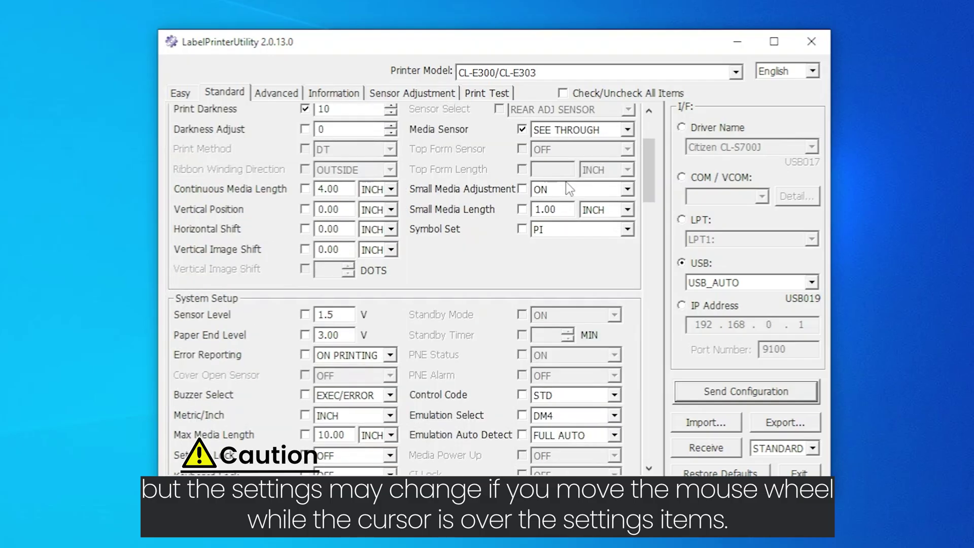
pyautogui.scroll(-6, 456, 299)
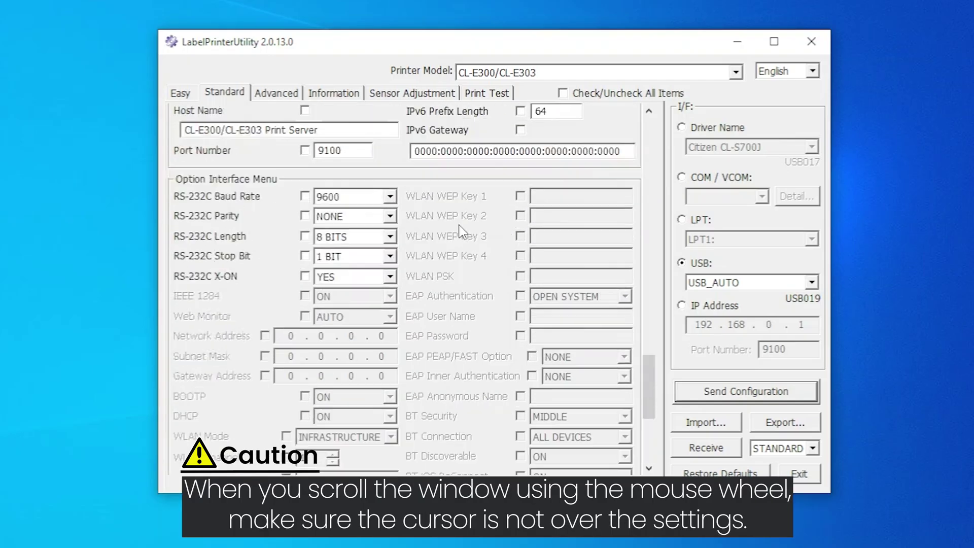
pyautogui.scroll(8, 442, 238)
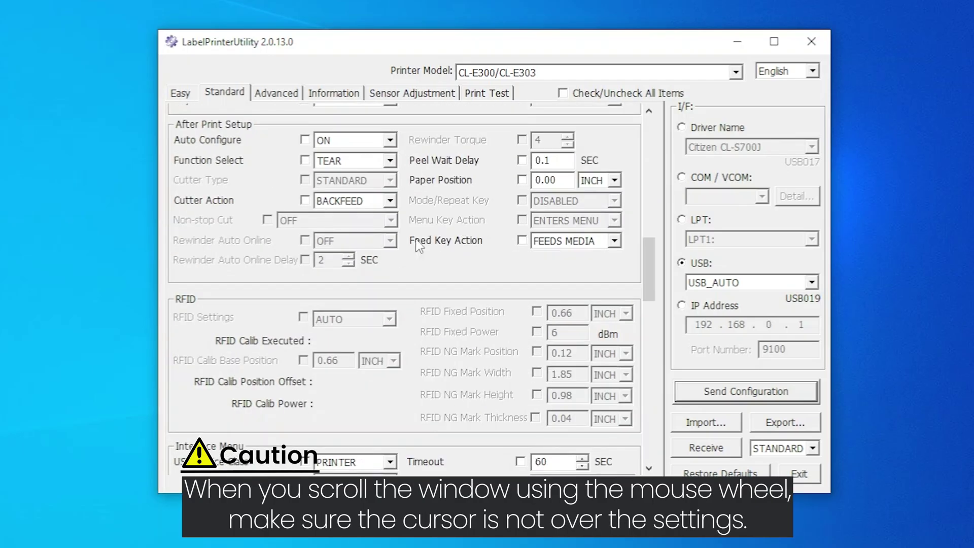
pyautogui.scroll(6, 252, 257)
pyautogui.scroll(-14, 252, 257)
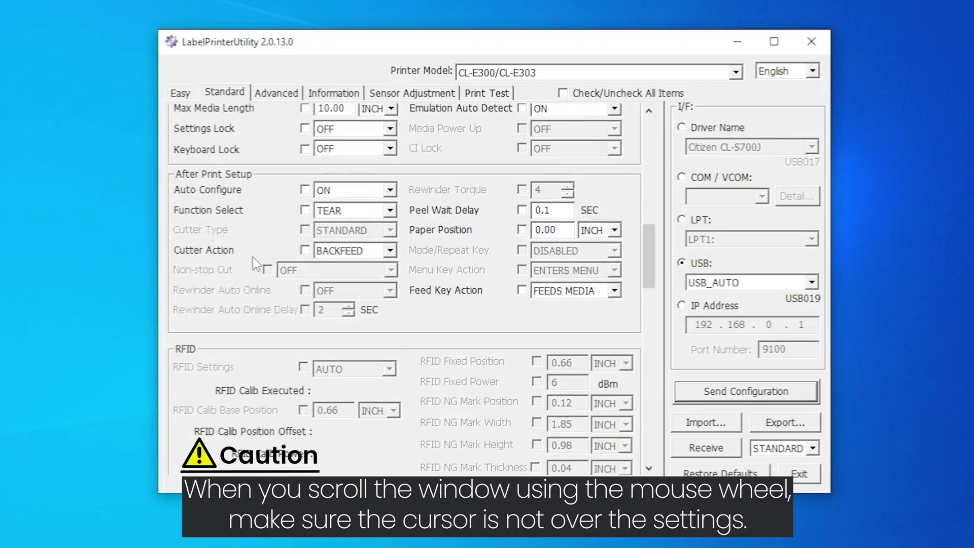
pyautogui.scroll(2, 253, 257)
pyautogui.scroll(12, 252, 257)
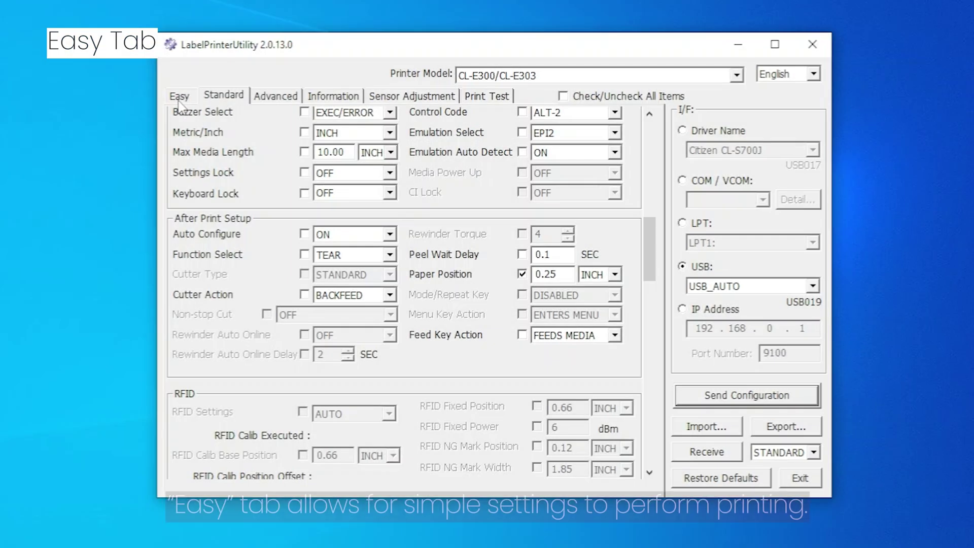
# In the Easy settings, choose Black marks on back, set Post Print to CUT ON and Stop Offset to 0.05 inch, and send the configuration.
pyautogui.click(179, 96)
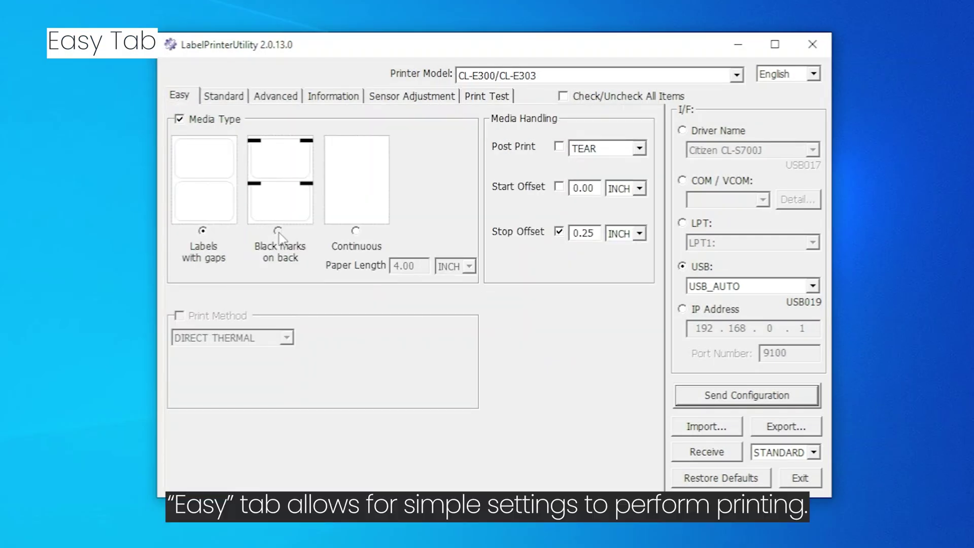
pyautogui.click(559, 147)
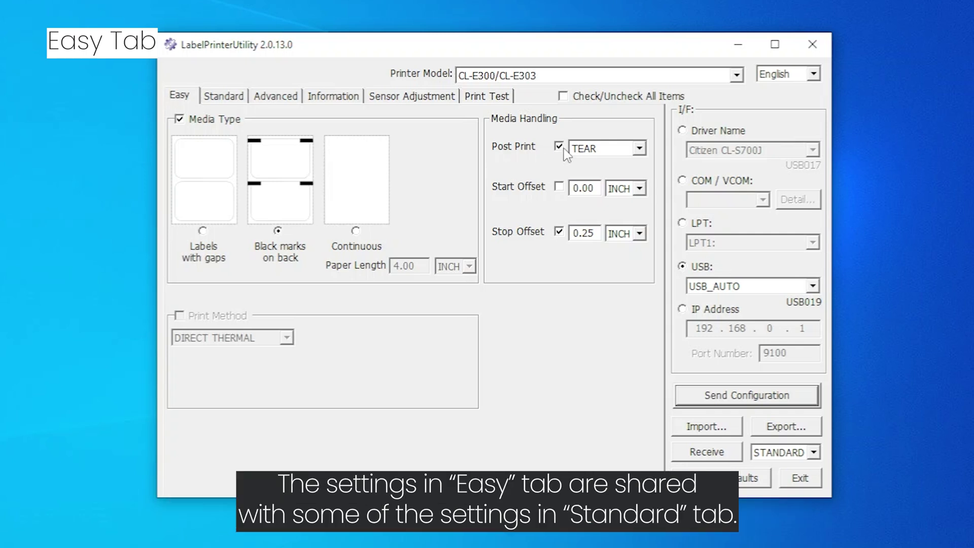
pyautogui.click(592, 150)
pyautogui.click(599, 198)
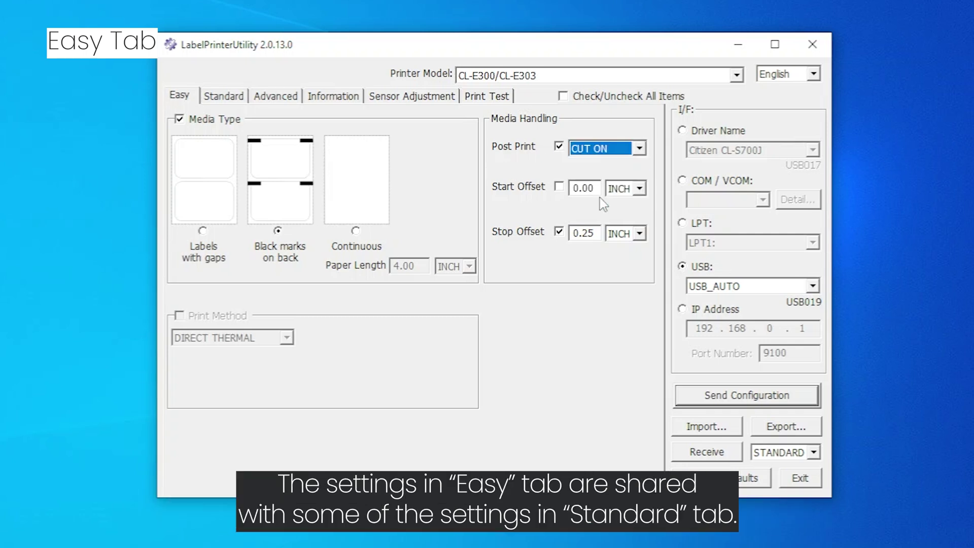
pyautogui.doubleClick(584, 233)
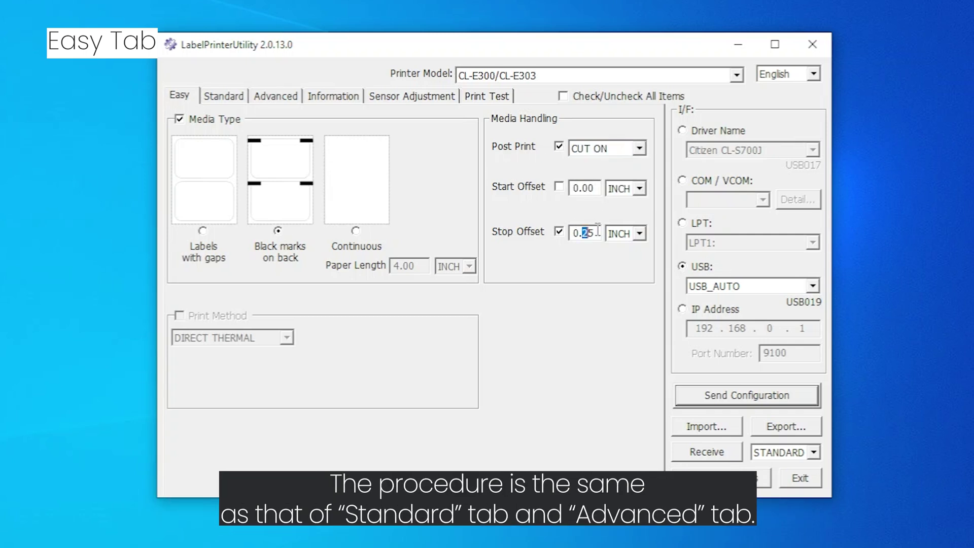
pyautogui.write('0.05')
pyautogui.click(727, 396)
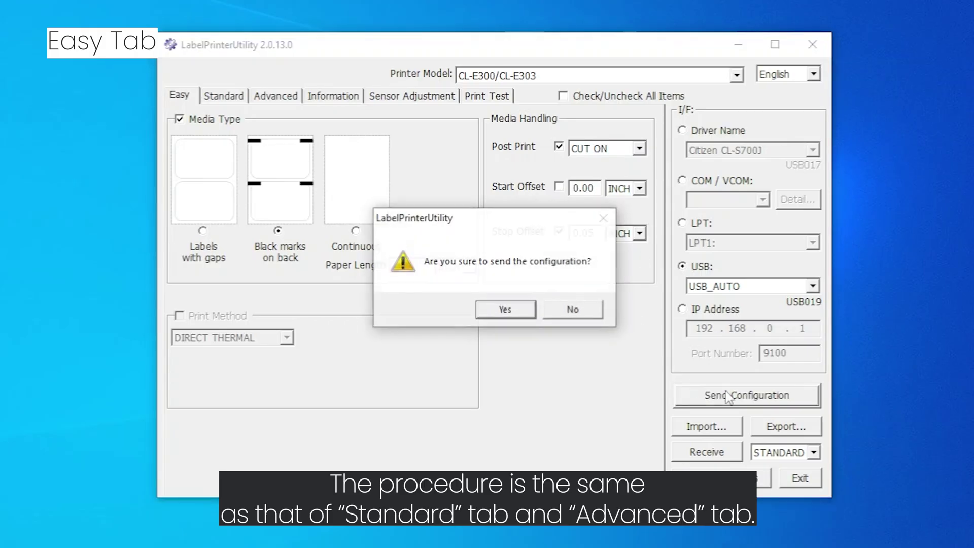
pyautogui.click(513, 310)
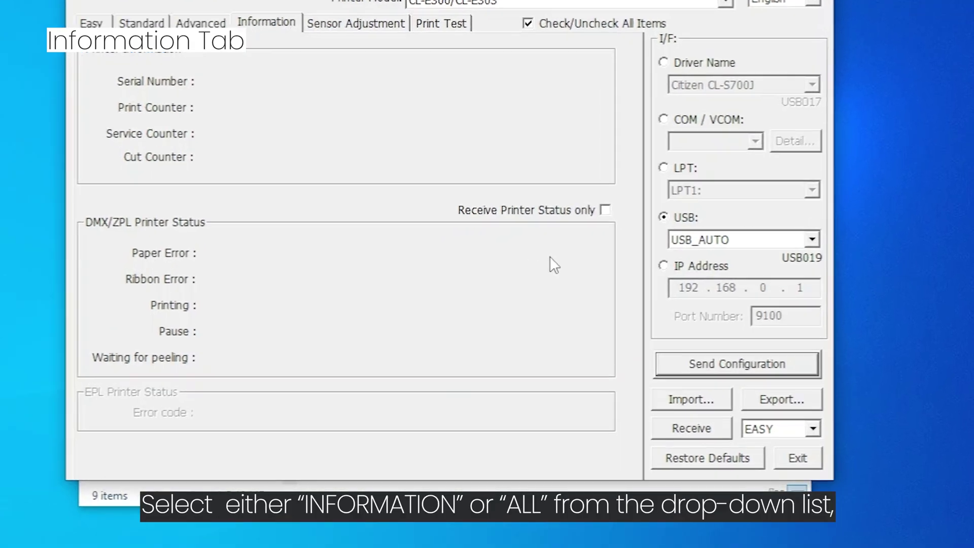
# Receive the printer information from the printer with INFORMATION as the receiving target.
pyautogui.click(776, 406)
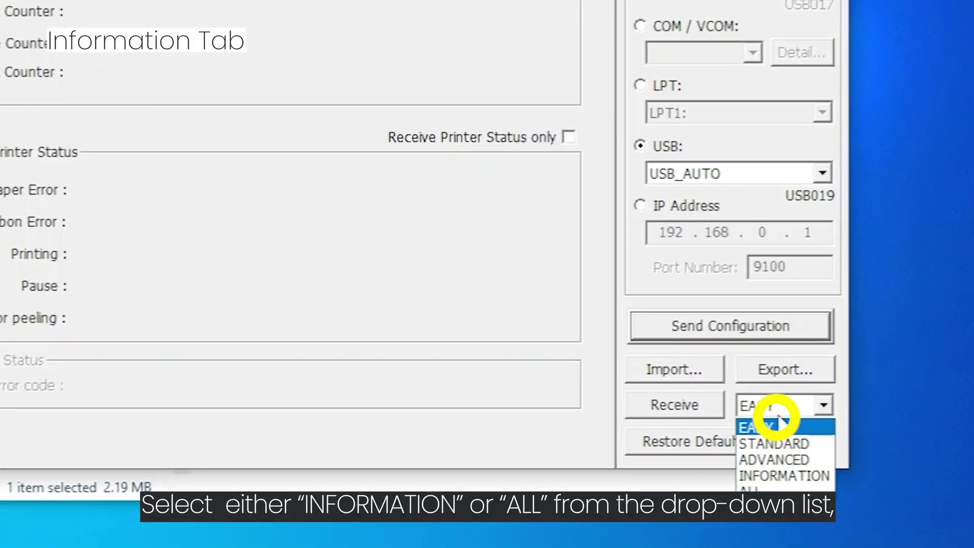
pyautogui.click(793, 475)
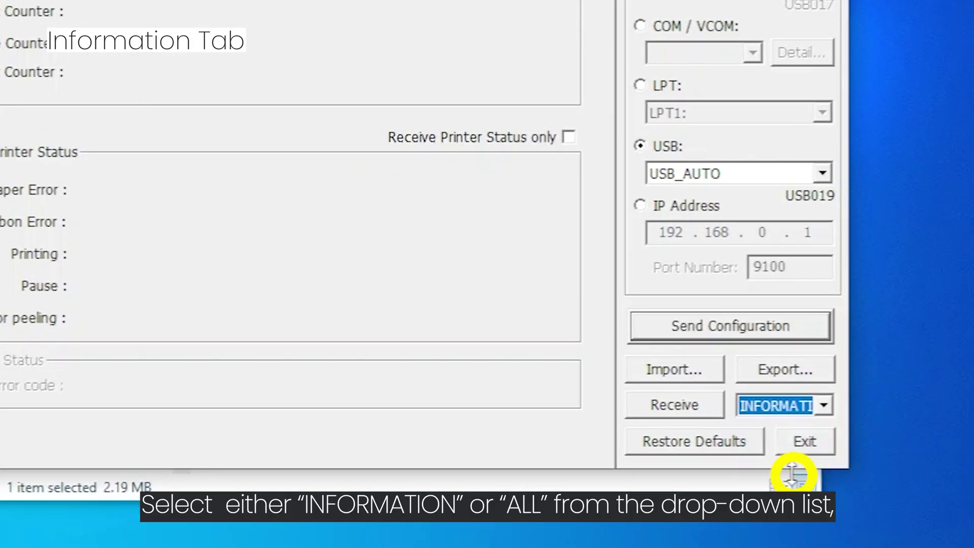
pyautogui.click(685, 404)
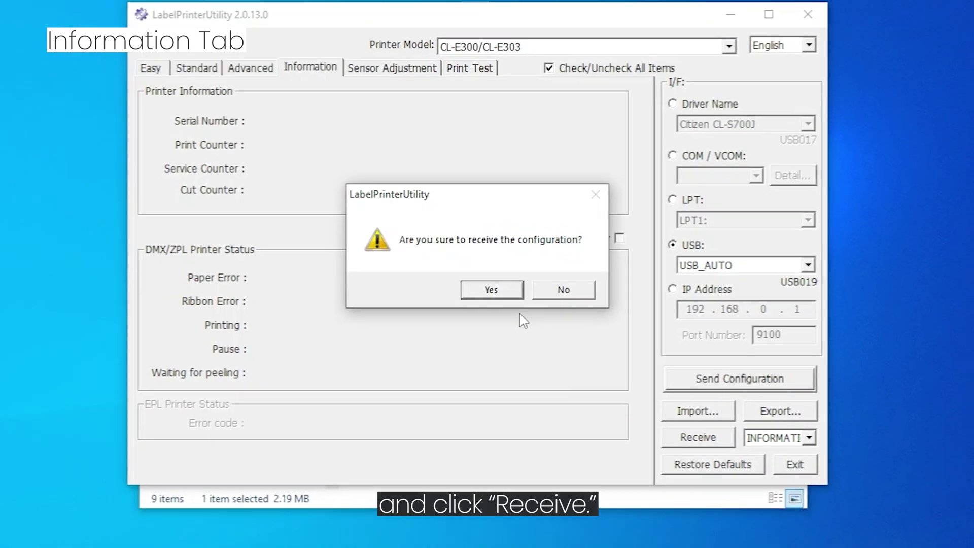
pyautogui.click(504, 292)
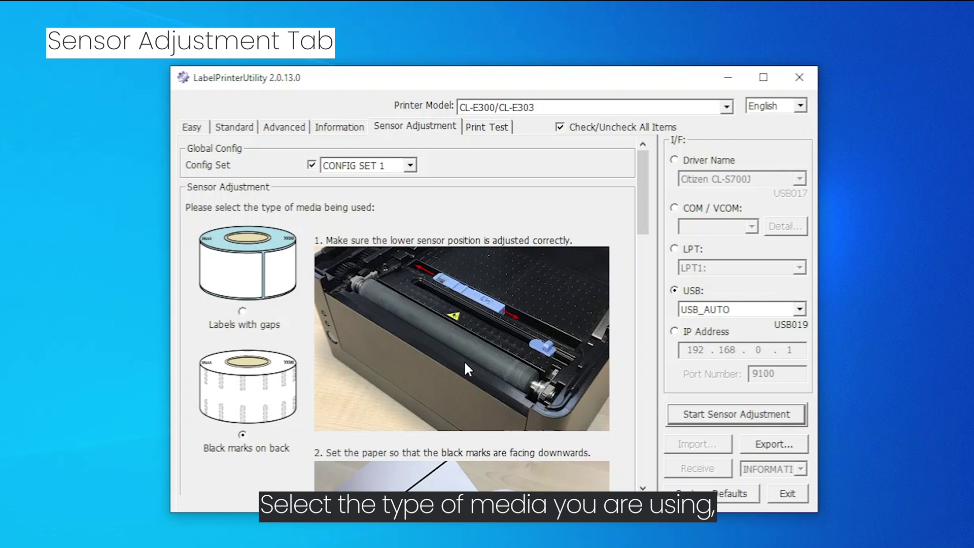
# Select Labels with gaps as the media type, review its adjustment procedure and start the sensor adjustment.
pyautogui.click(242, 311)
pyautogui.scroll(-15, 426, 352)
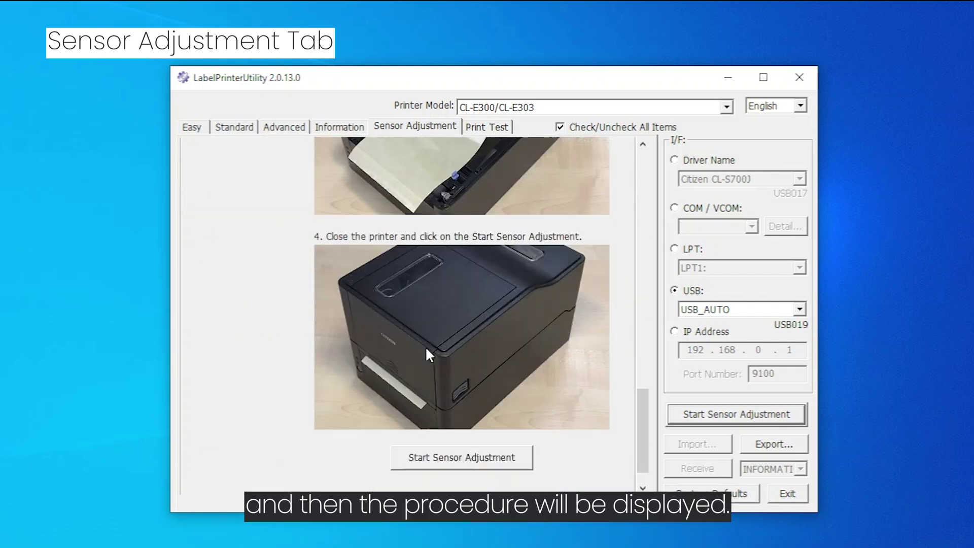
pyautogui.scroll(10, 426, 352)
pyautogui.scroll(4, 426, 352)
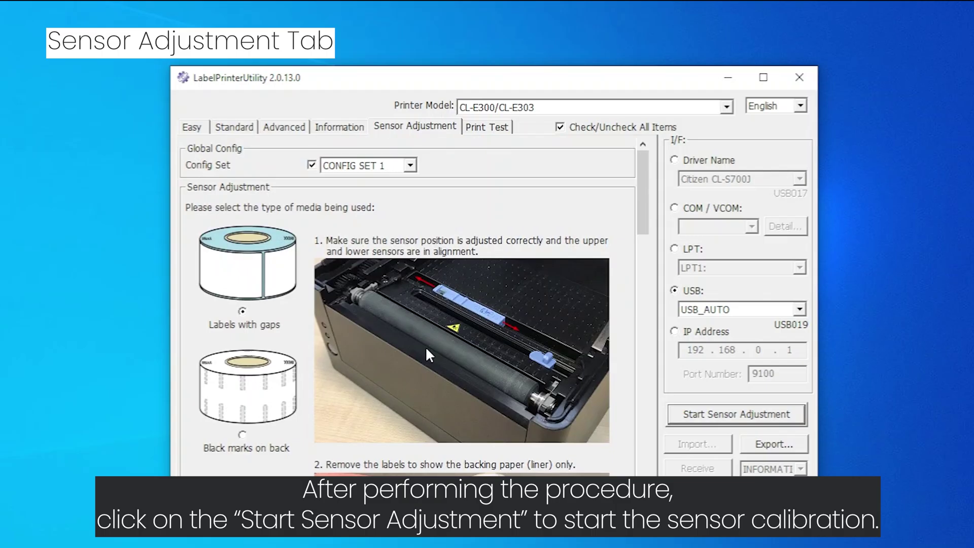
pyautogui.scroll(-15, 426, 354)
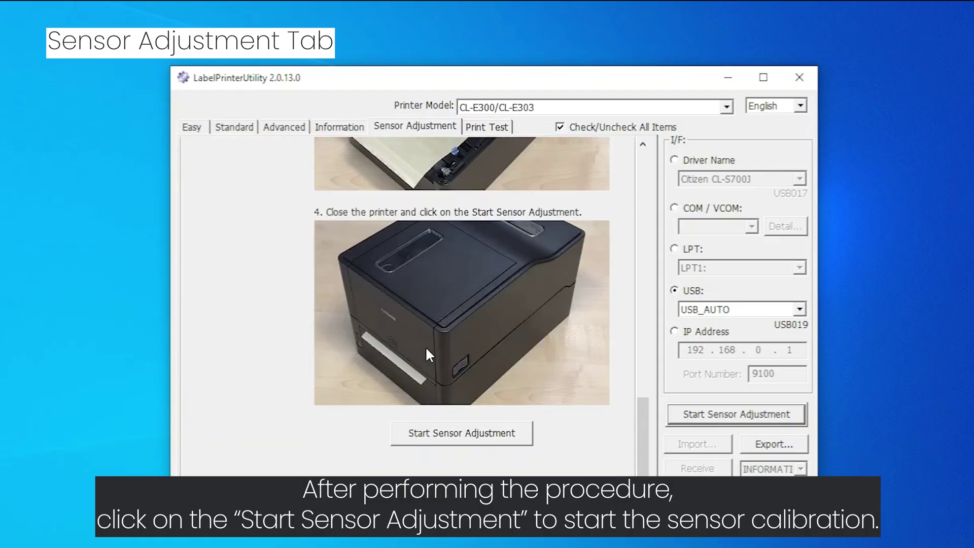
pyautogui.click(487, 435)
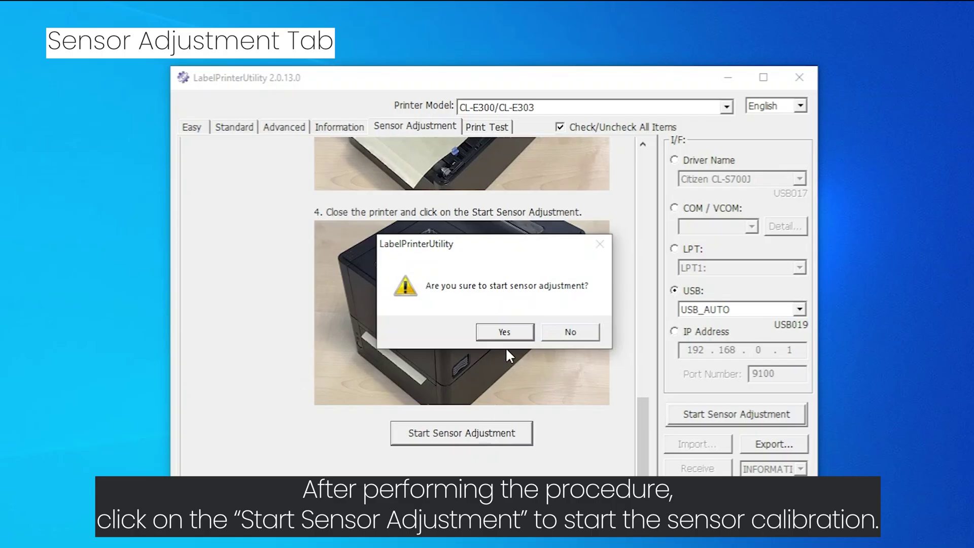
pyautogui.click(505, 333)
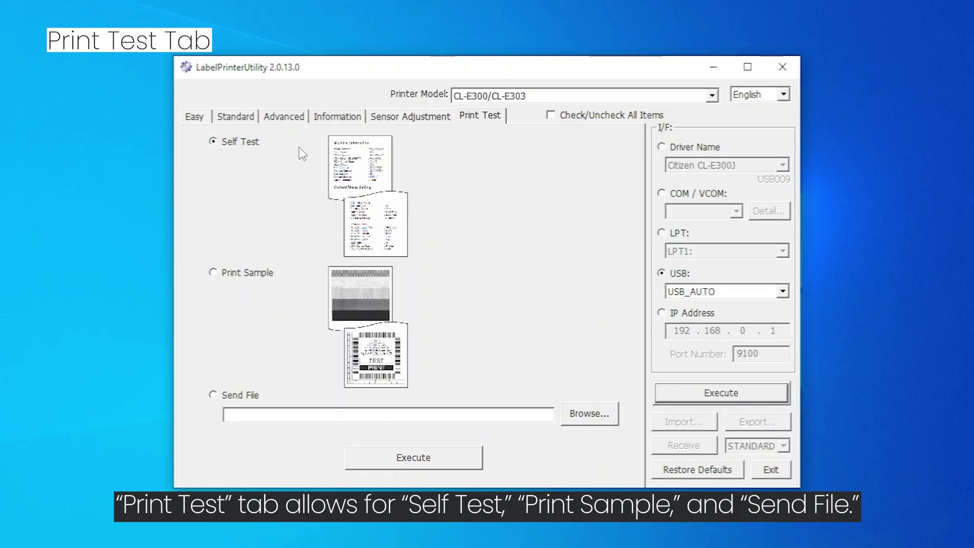
# Execute the Self Test printout and confirm printing.
pyautogui.click(246, 146)
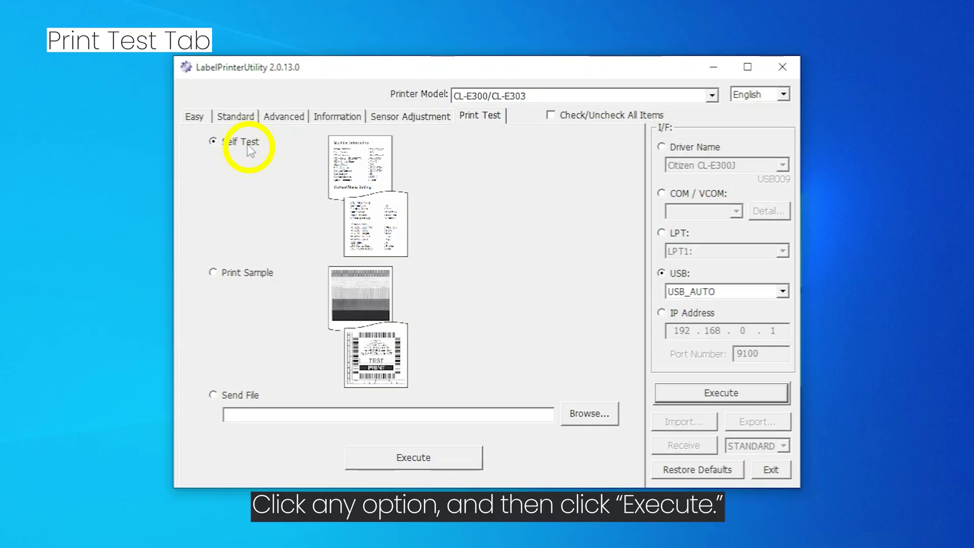
pyautogui.click(434, 458)
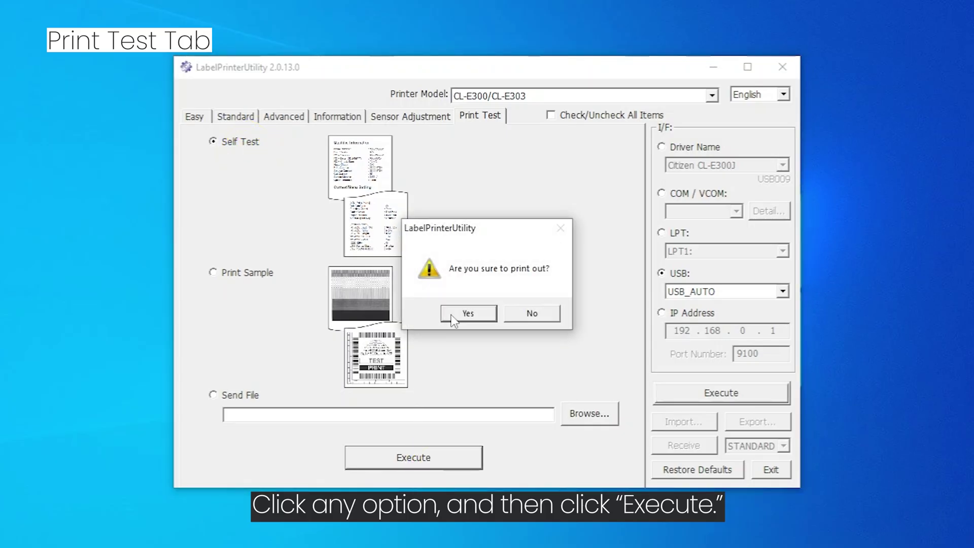
pyautogui.click(458, 311)
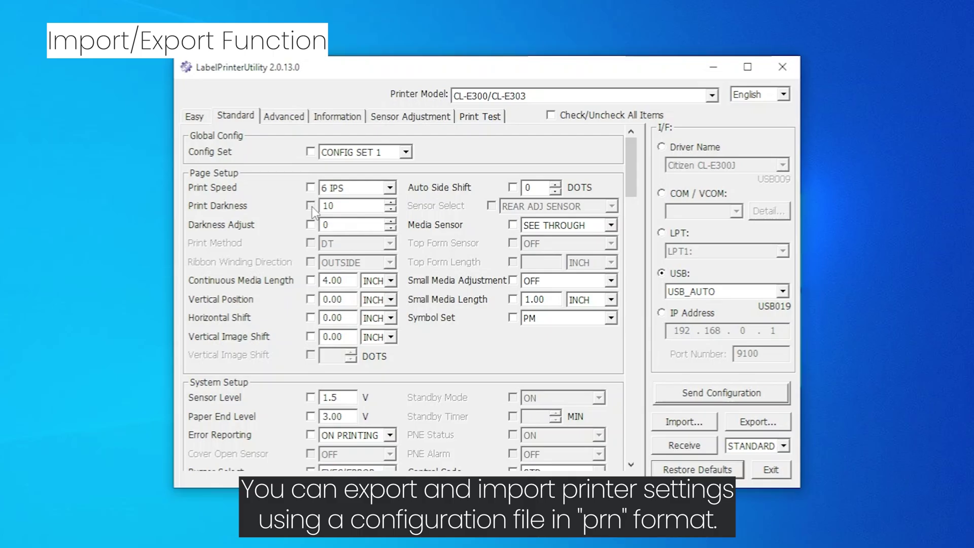
# Mark Print Darkness and Media Sensor in the Standard settings and set them to 15 and REFLECT.
pyautogui.click(311, 205)
pyautogui.click(389, 202)
pyautogui.click(512, 225)
pyautogui.click(610, 225)
pyautogui.click(557, 250)
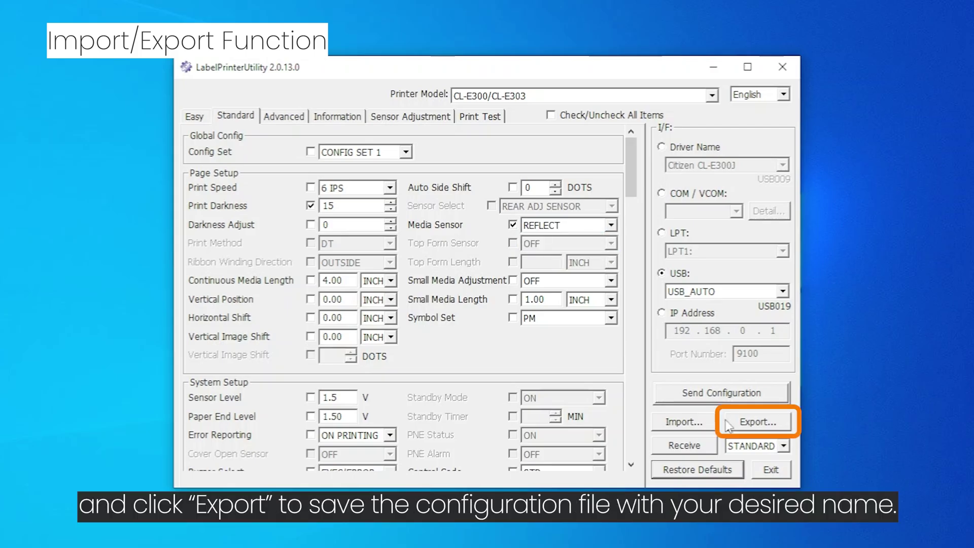
# Export the printer settings to the Downloads folder as a PRN configuration file named Printer1.
pyautogui.click(756, 422)
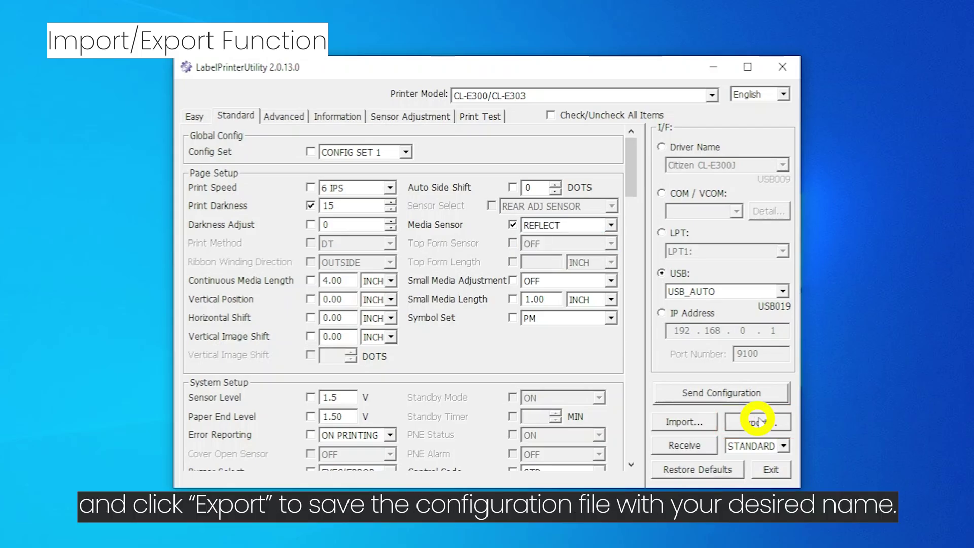
pyautogui.write('Printer1')
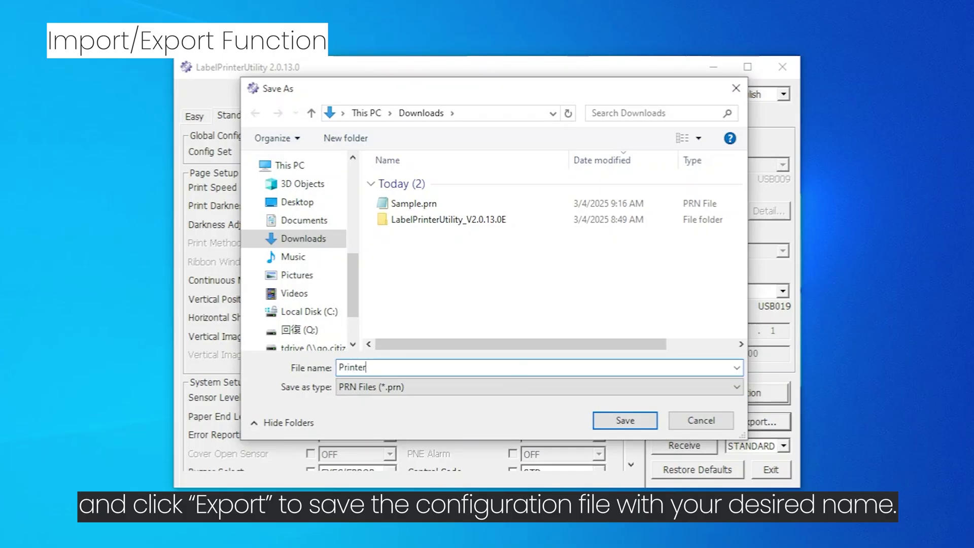
pyautogui.click(649, 421)
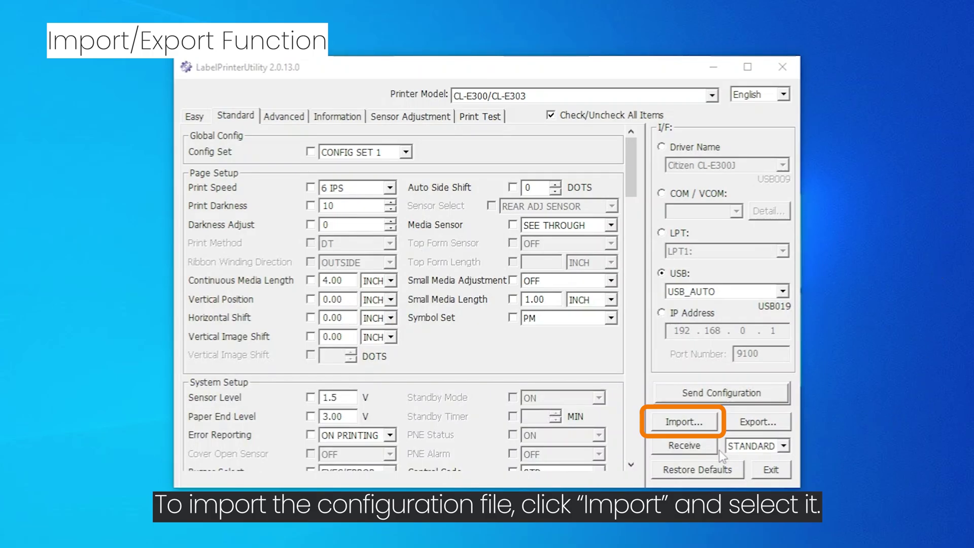
# Import the configuration file Printer1.prn from Downloads and send its settings to the printer.
pyautogui.click(681, 423)
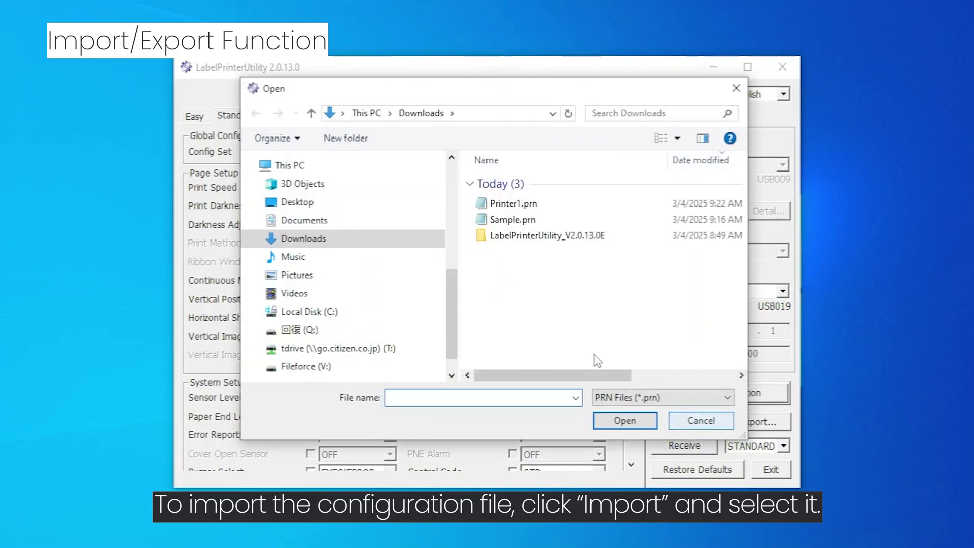
pyautogui.click(530, 203)
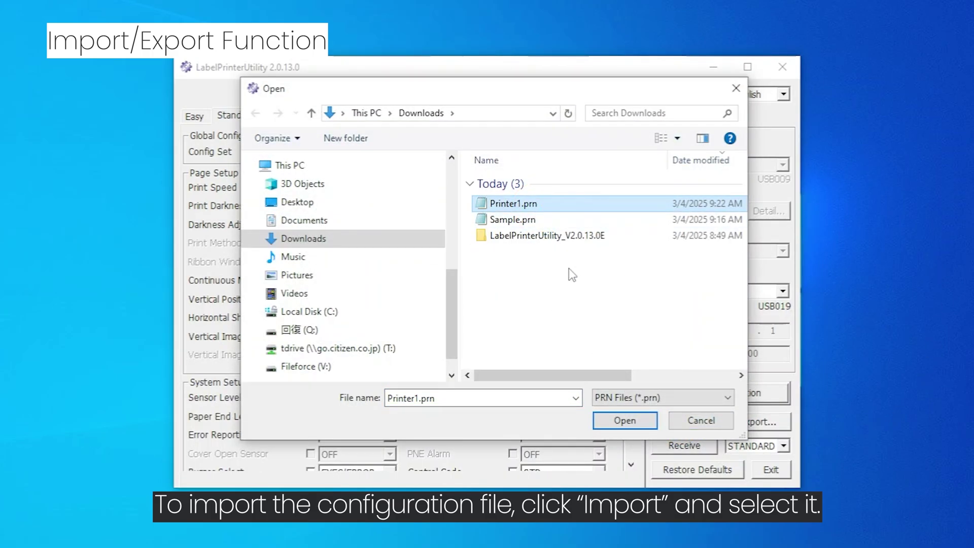
pyautogui.click(630, 425)
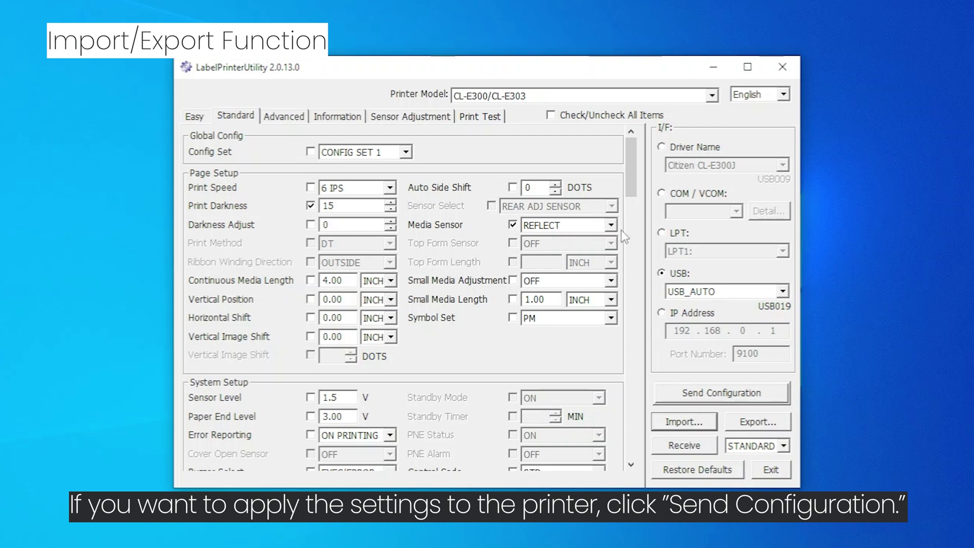
pyautogui.click(712, 392)
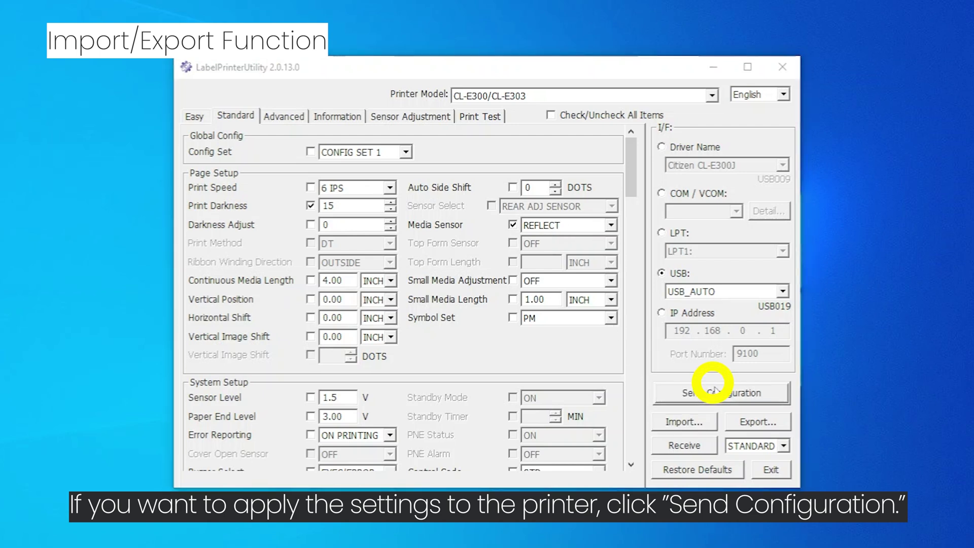
pyautogui.click(502, 314)
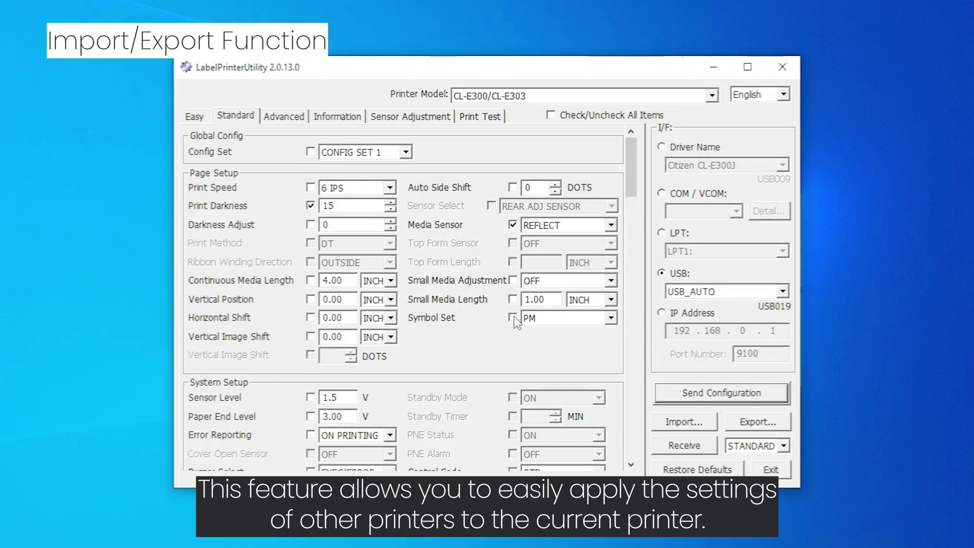